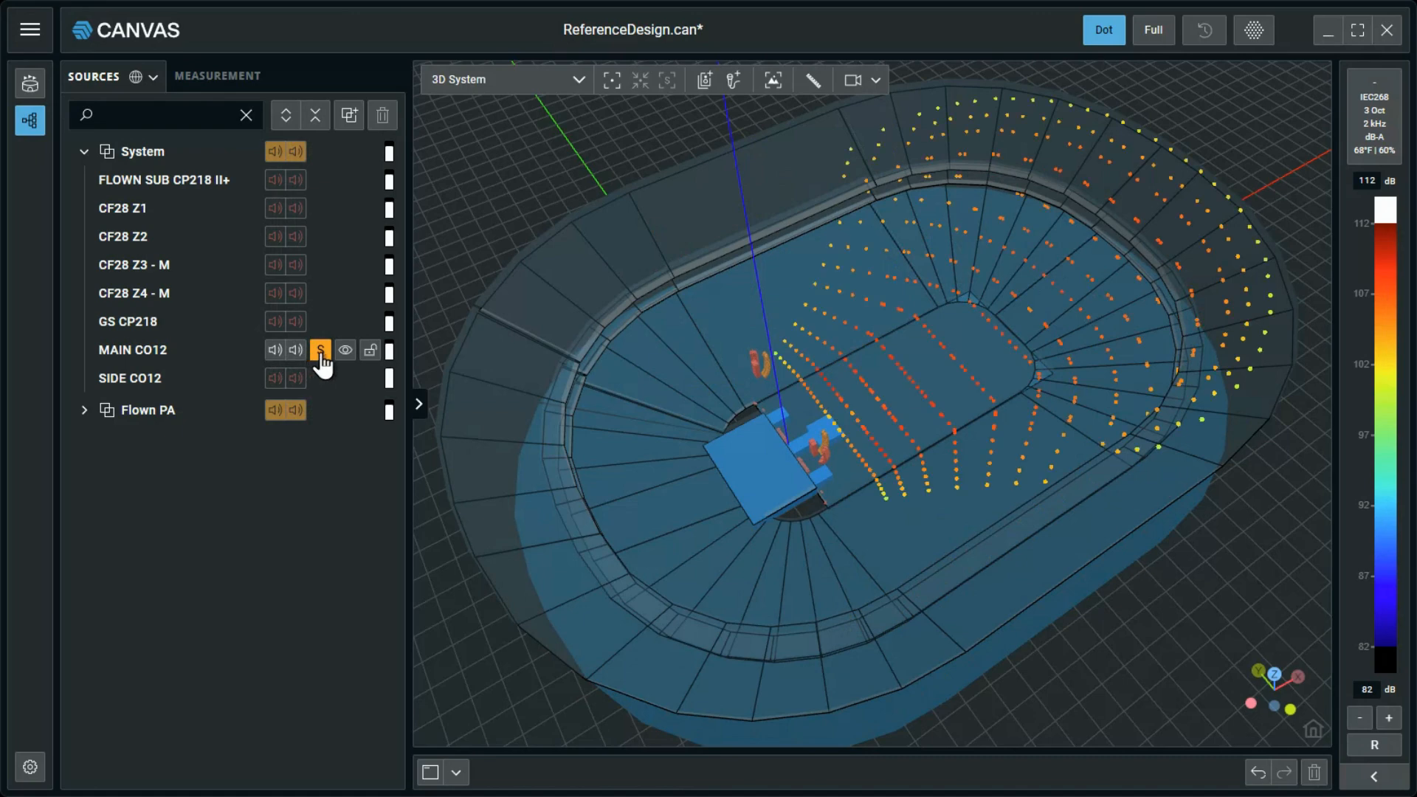
Clear the solo on MAIN CO12, then mute all sources and unmute them all again.
click(319, 350)
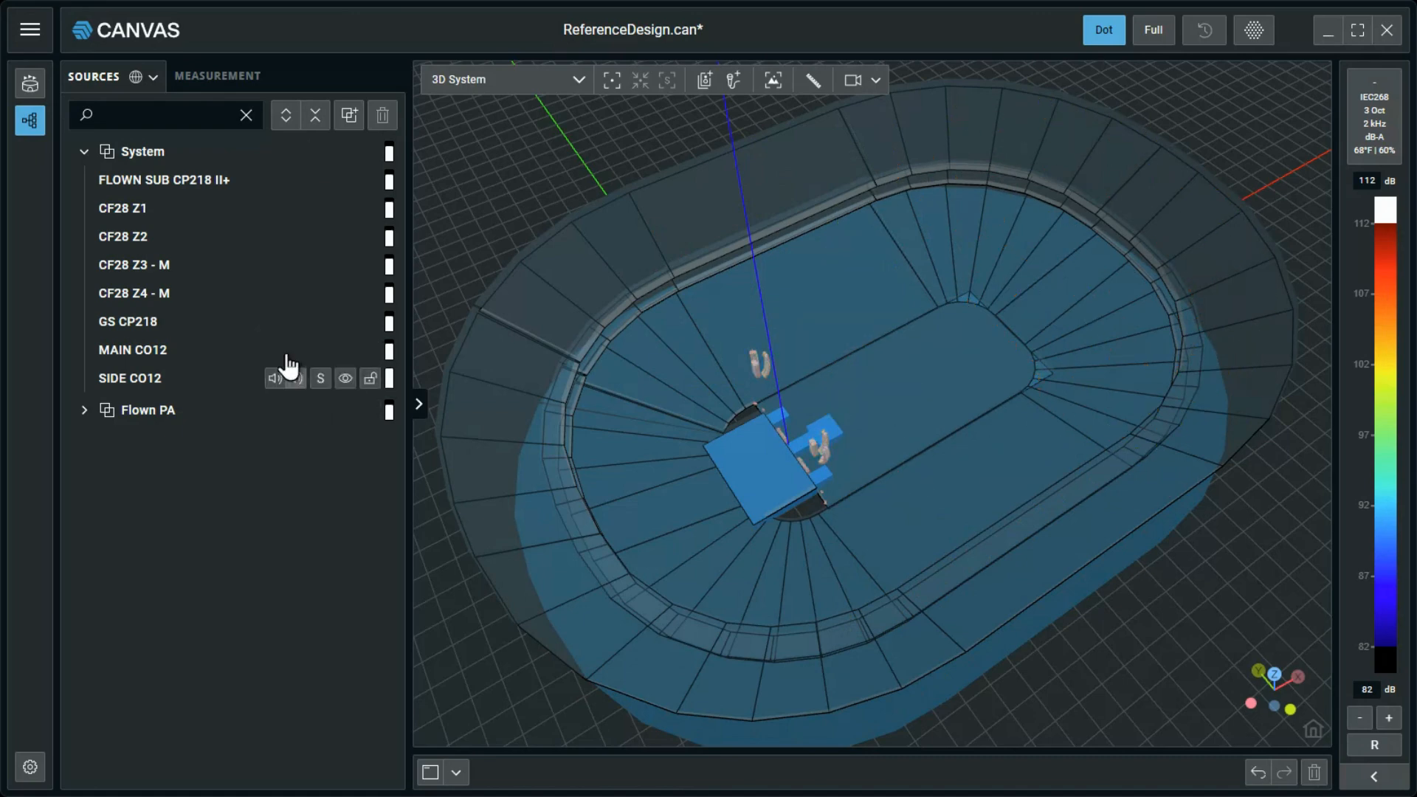
click(153, 77)
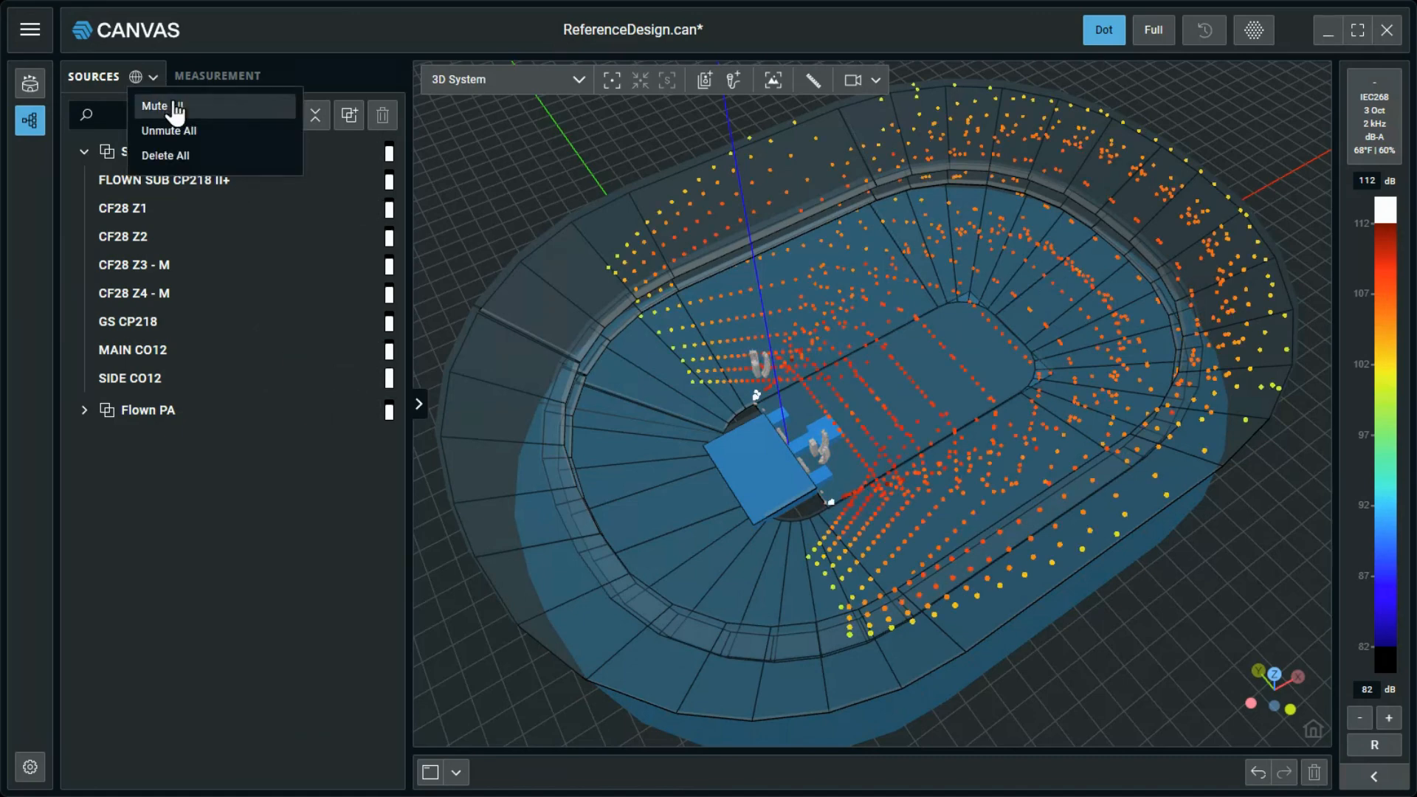
click(172, 107)
click(153, 77)
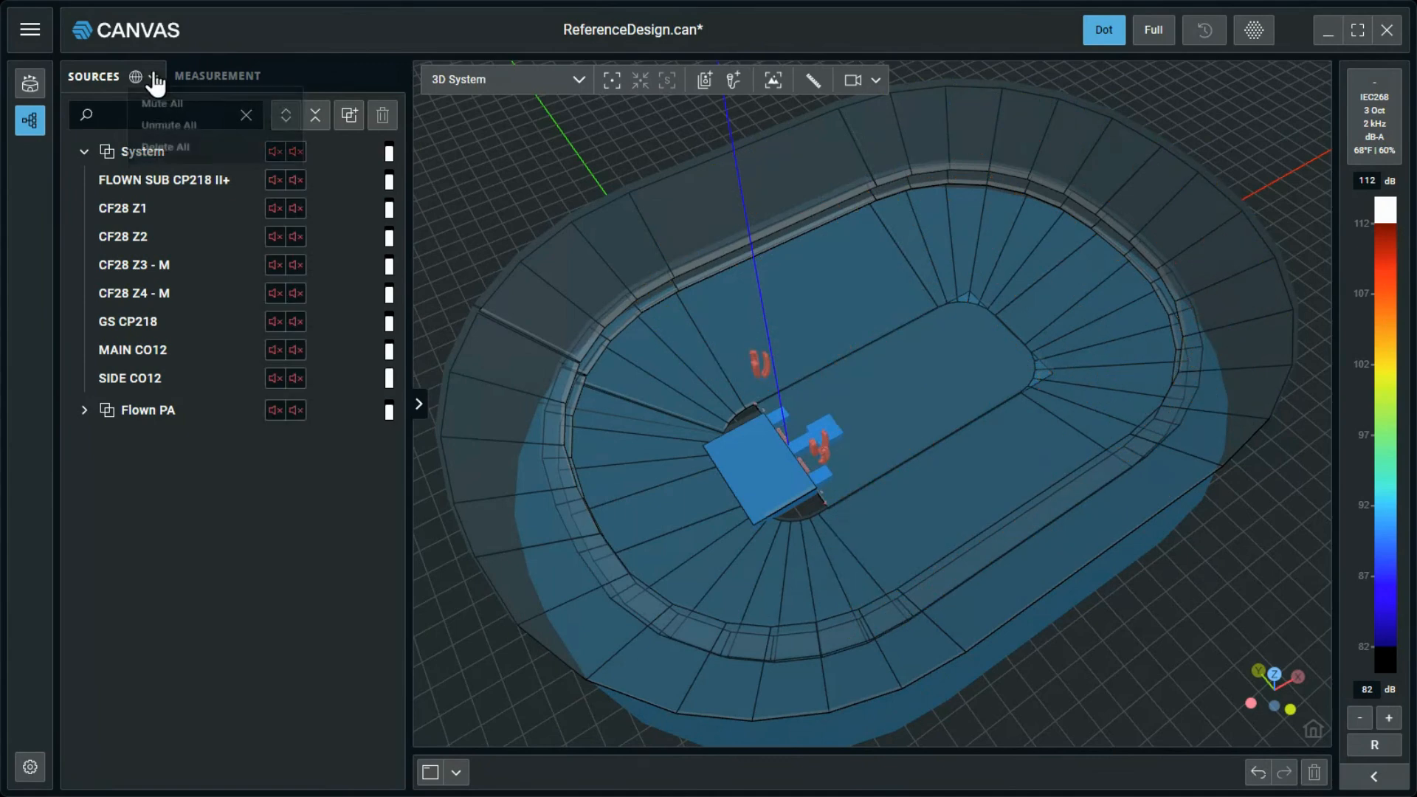
click(153, 128)
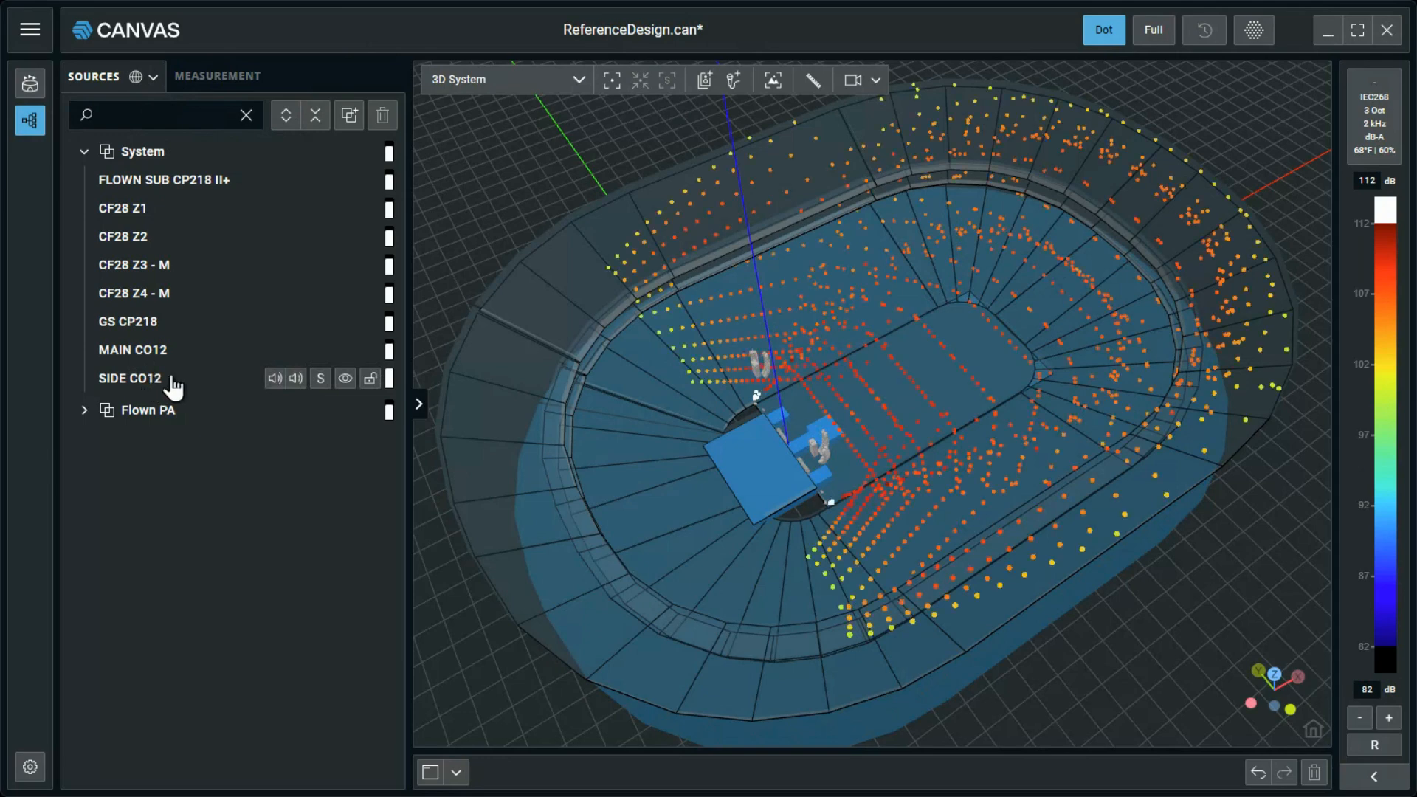
Select the SIDE CO12 array and show its processing settings.
click(216, 392)
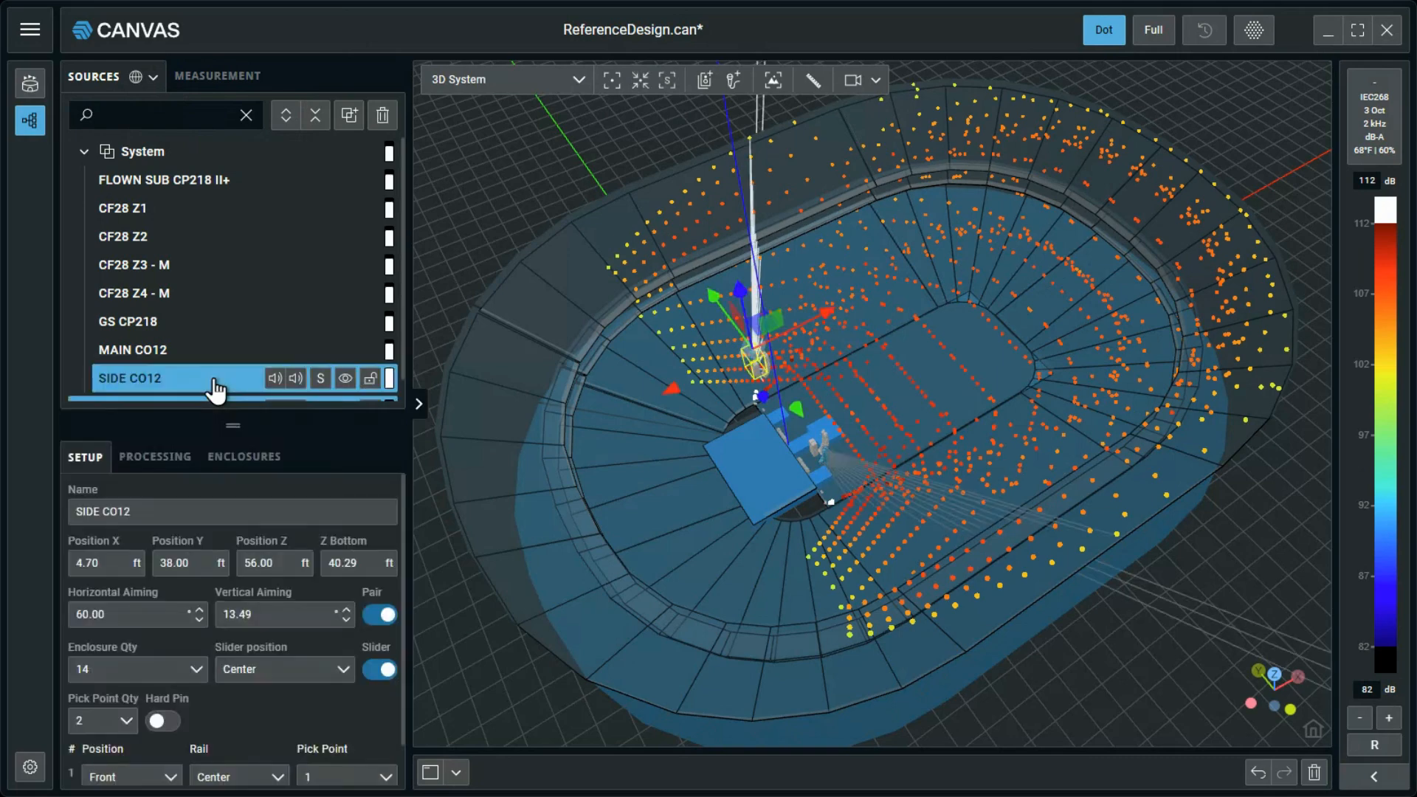
click(151, 462)
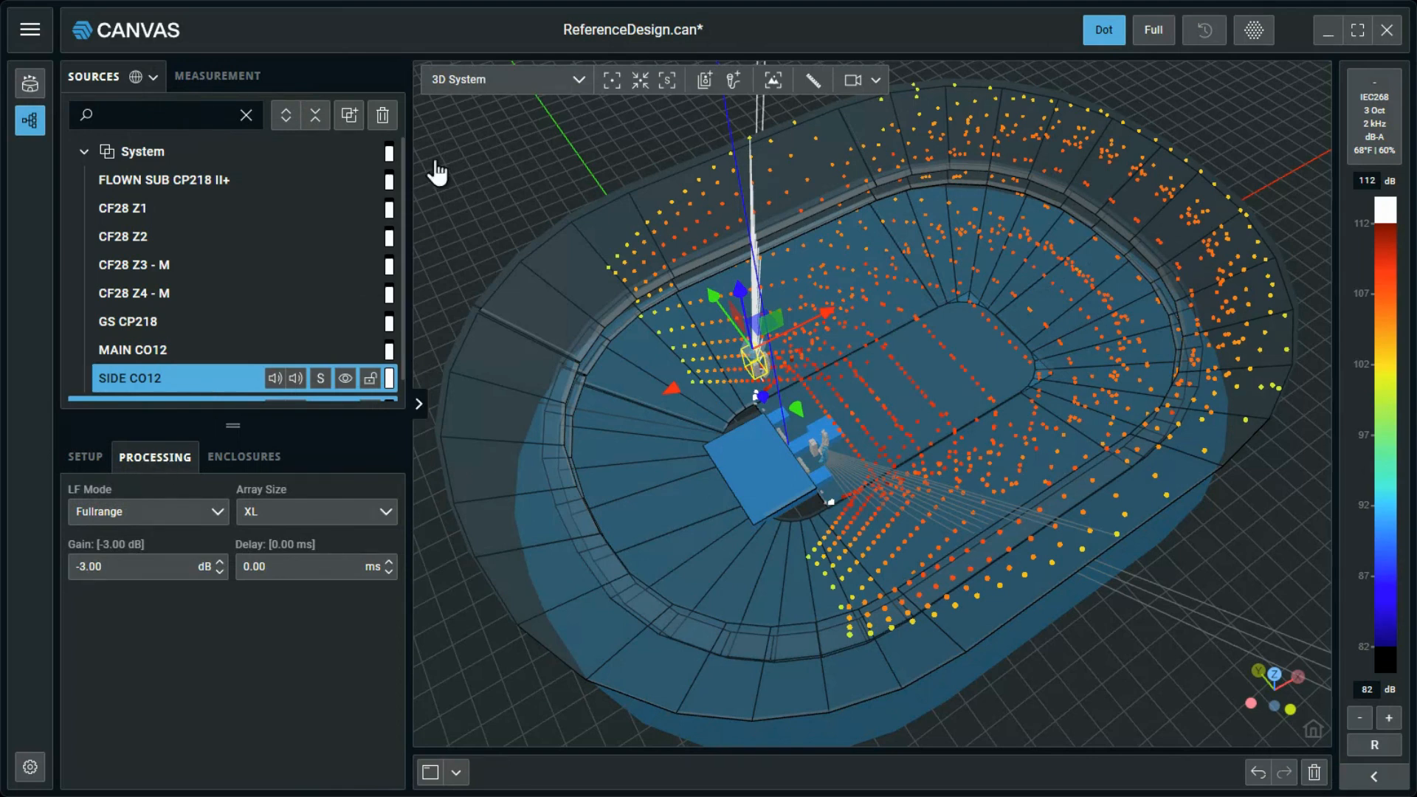
In Top View with nothing selected, add a measurement point named MP4 and move it away from the stage onto the arena floor.
click(580, 81)
click(563, 160)
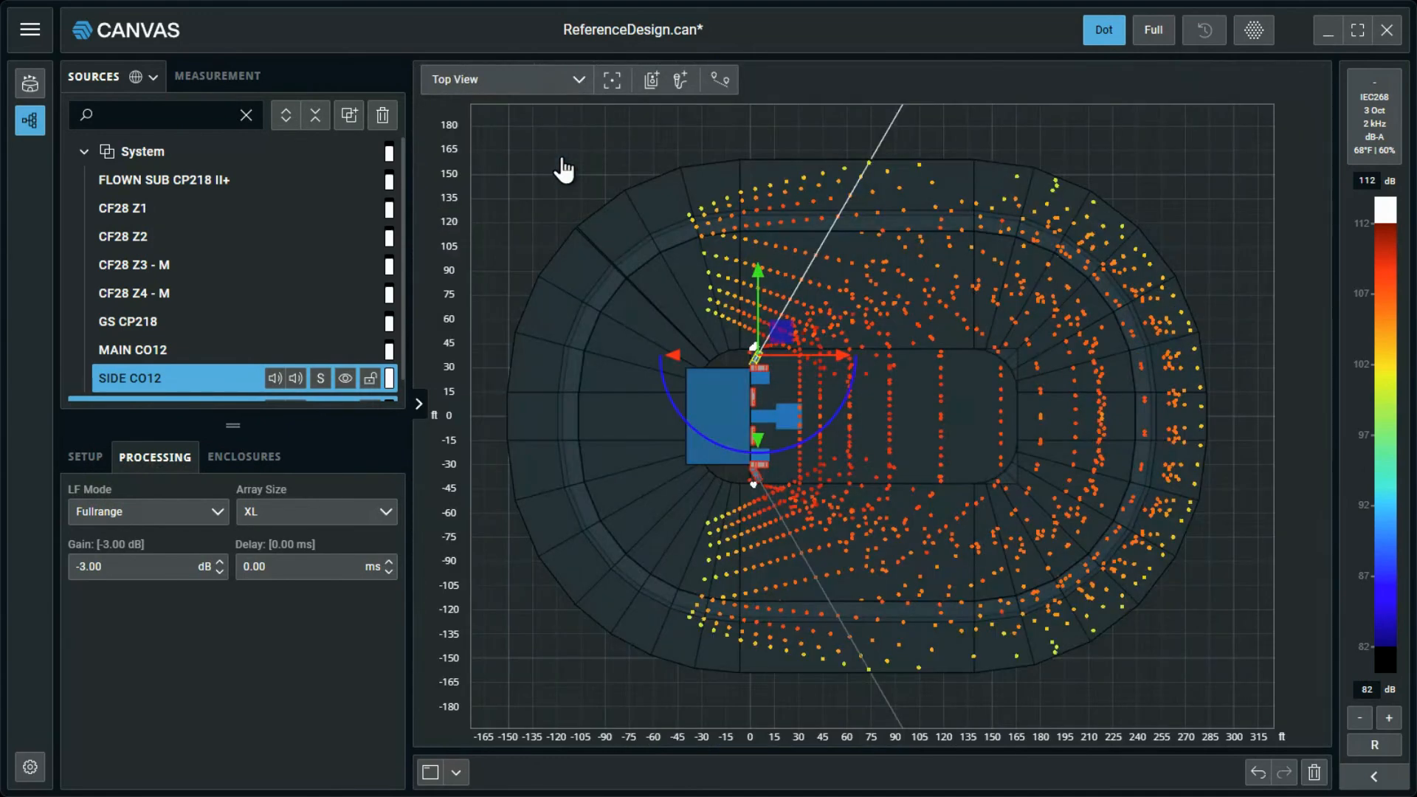
click(563, 169)
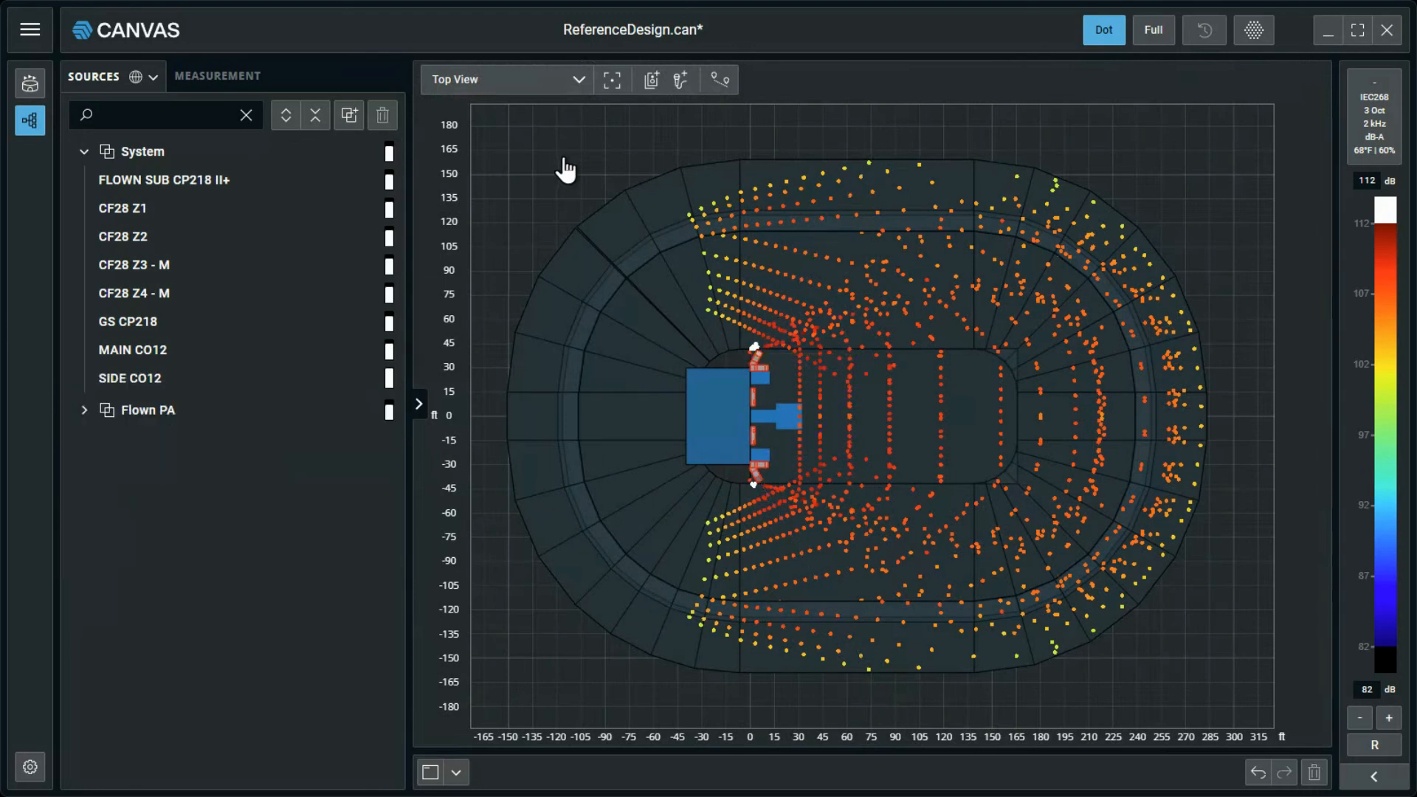
click(679, 79)
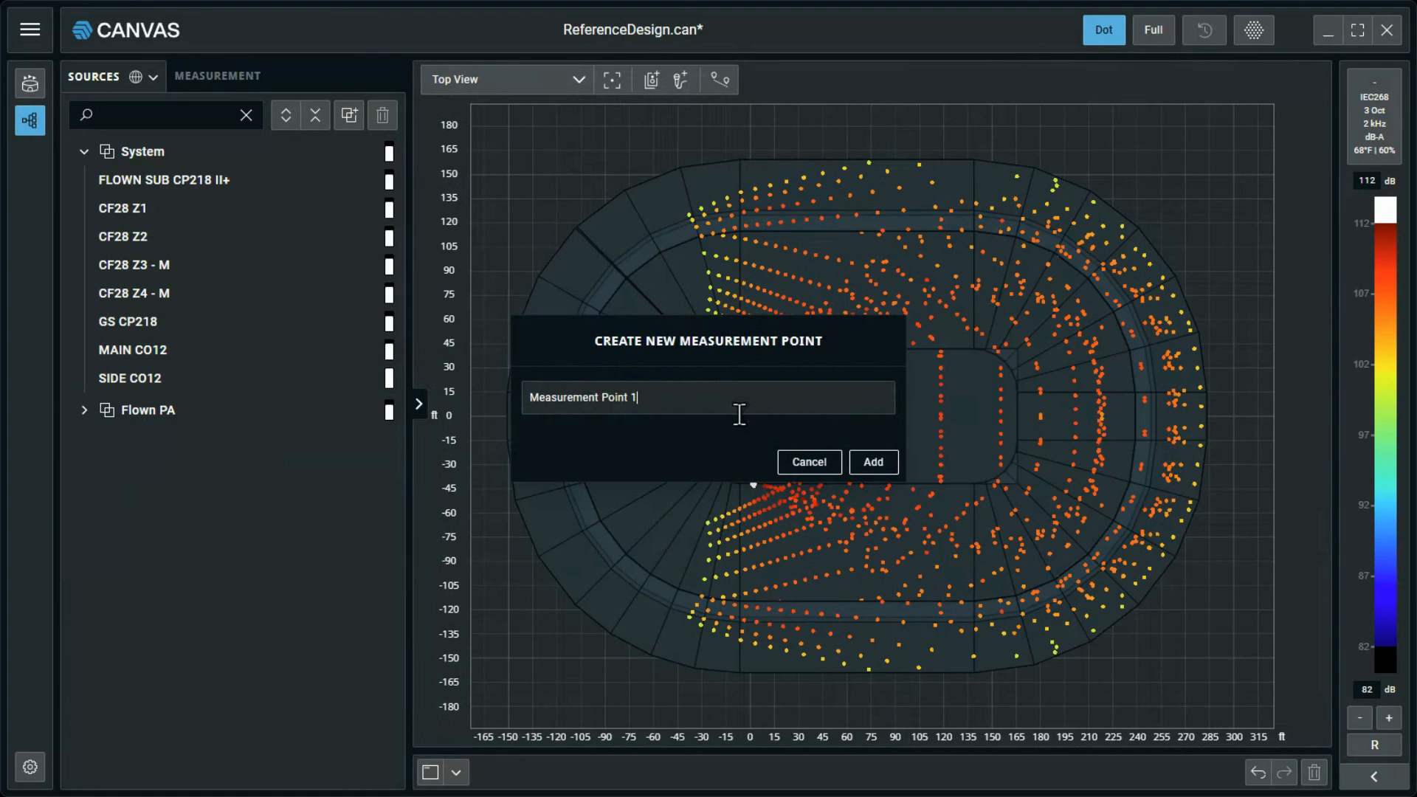
triple_click(739, 414)
text(MP4)
click(874, 462)
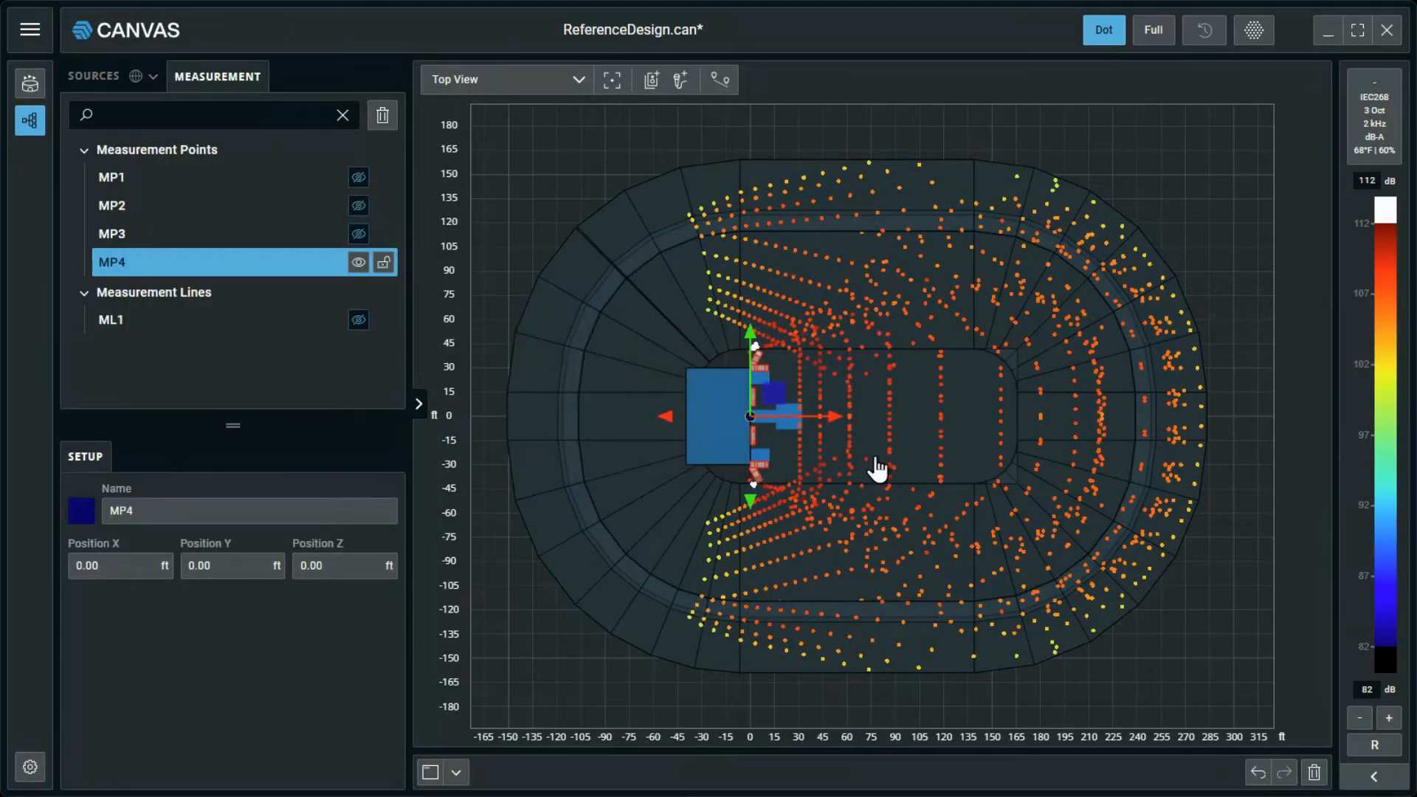
drag(796, 412, 965, 439)
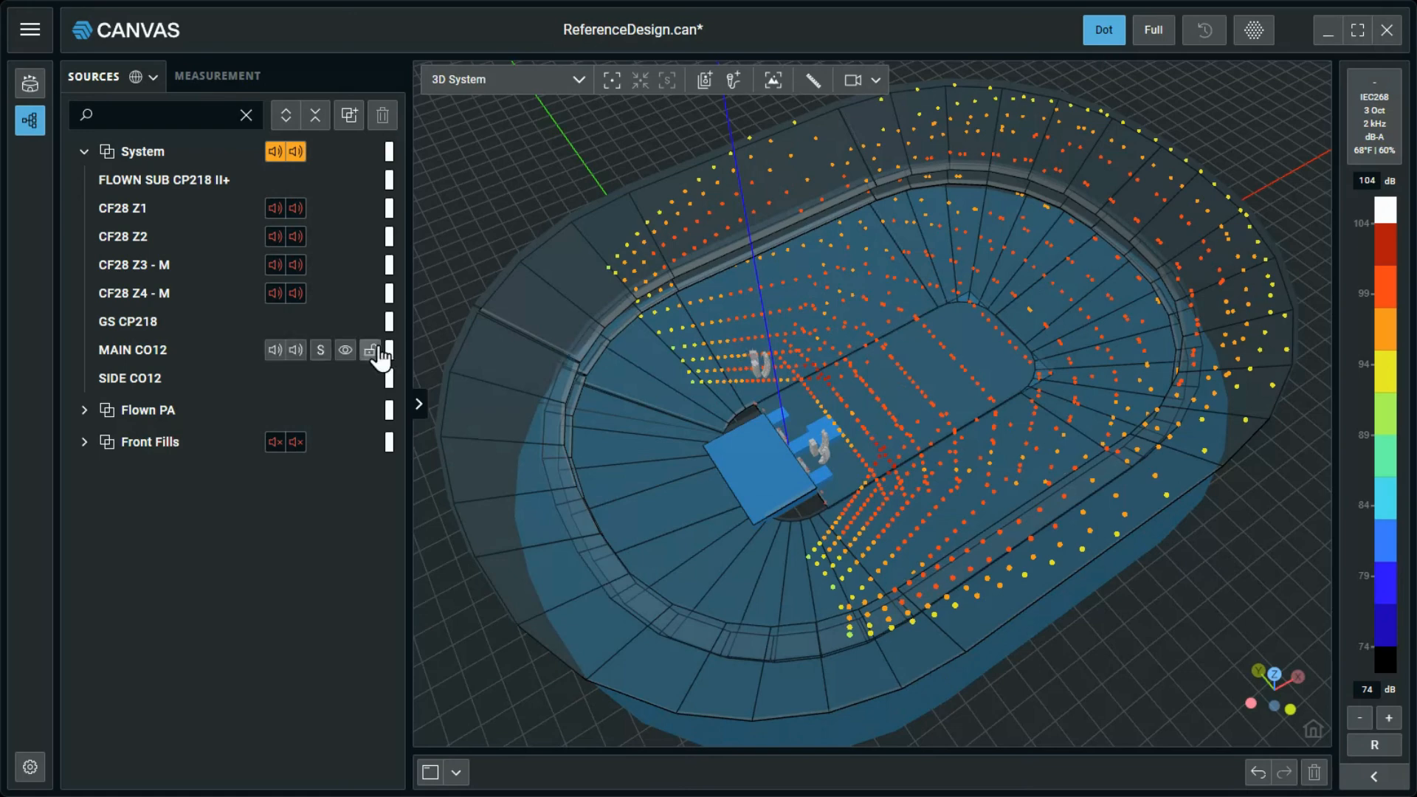
Solo MAIN CO12 and check the coverage of each array of the pair separately, then unmute both and clear the solo.
click(320, 350)
click(296, 354)
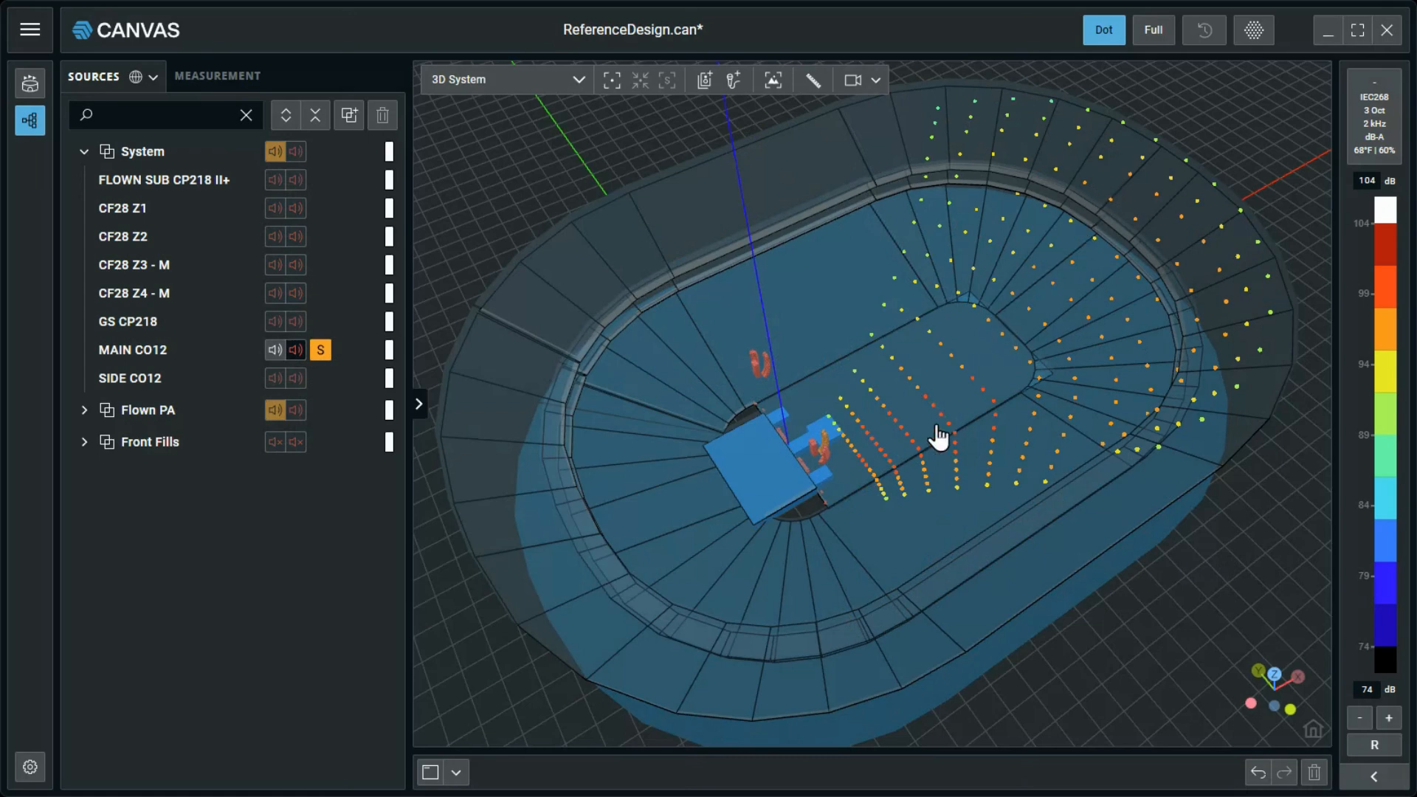
click(271, 353)
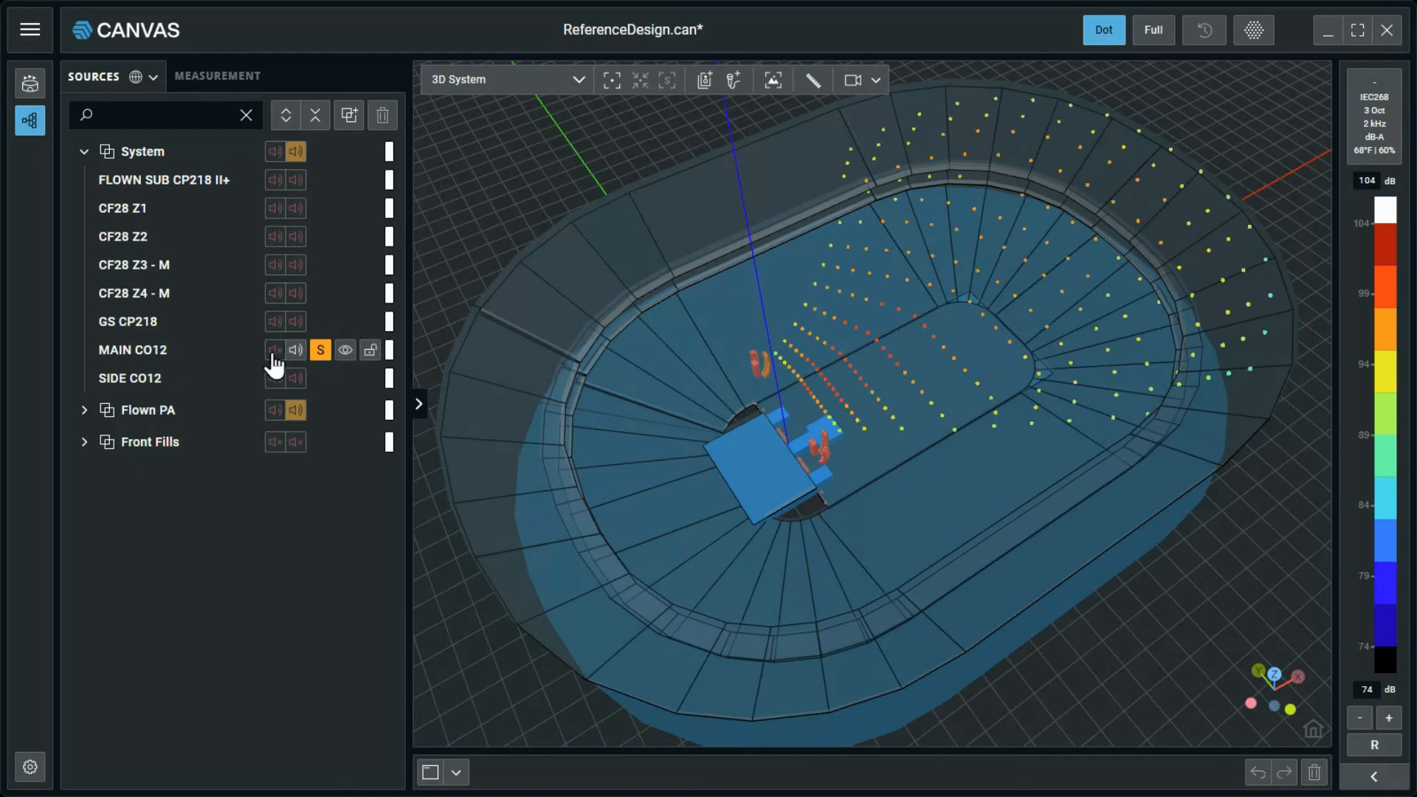
click(274, 353)
click(318, 354)
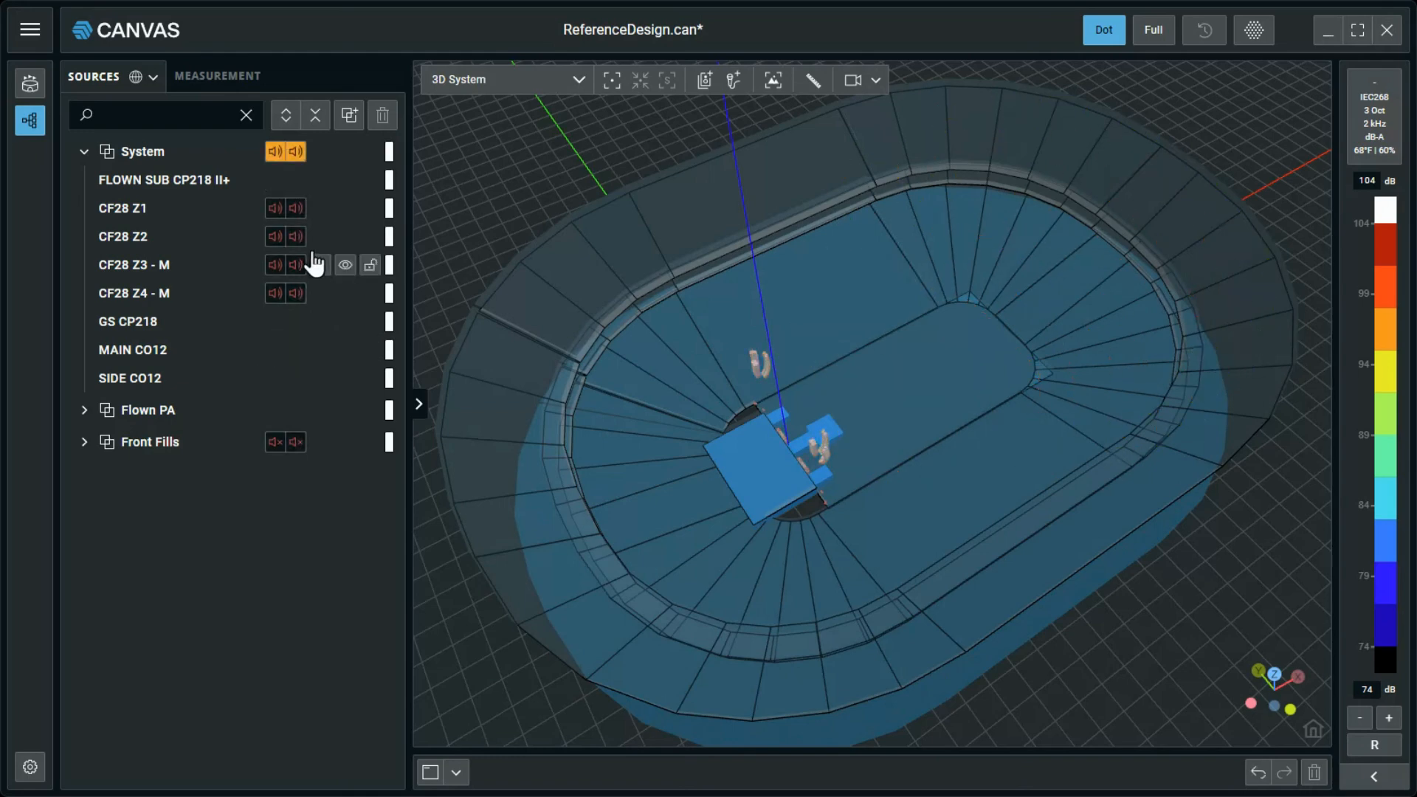
Solo CF28 Z2, mute and unmute one side of its pair, and clear the solo.
click(321, 238)
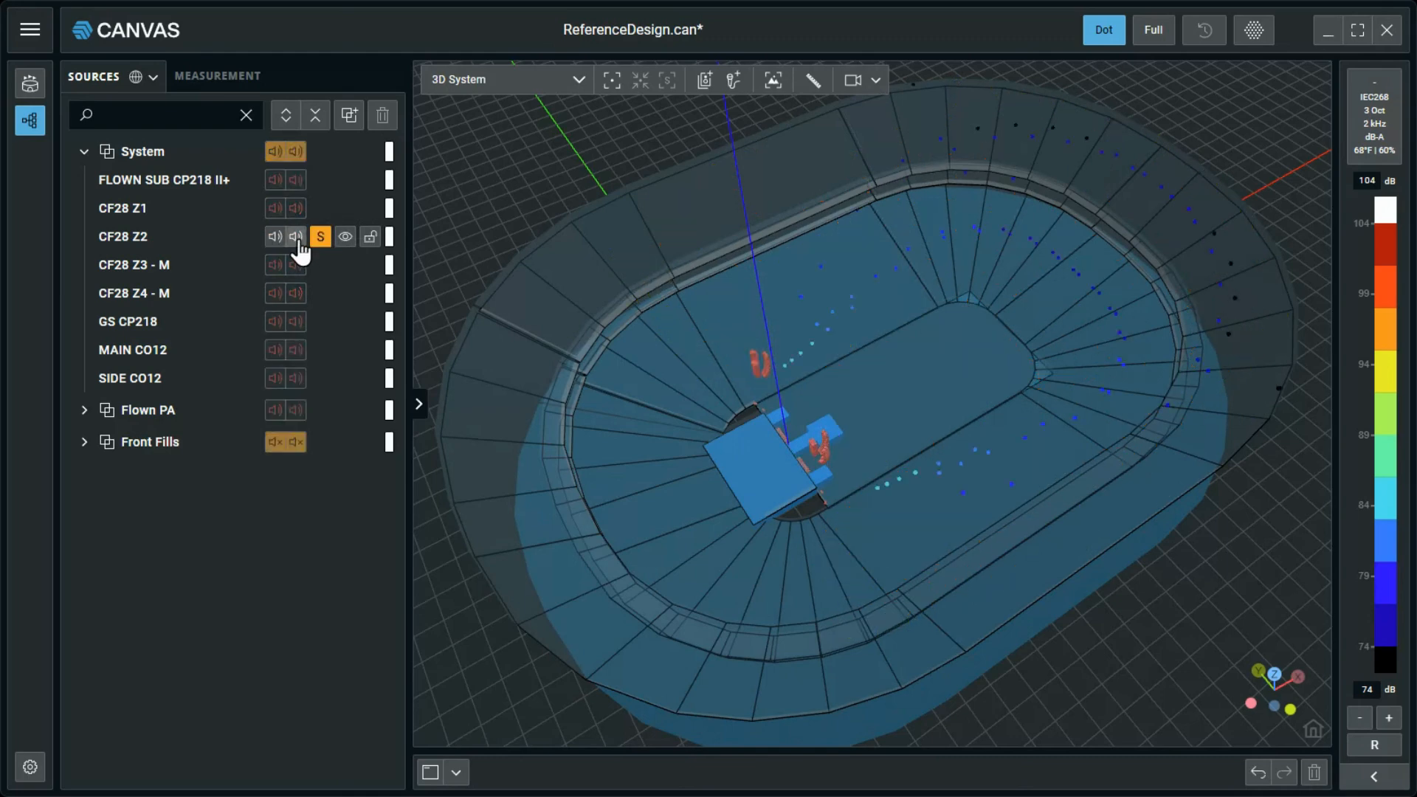
click(297, 239)
click(298, 237)
click(320, 238)
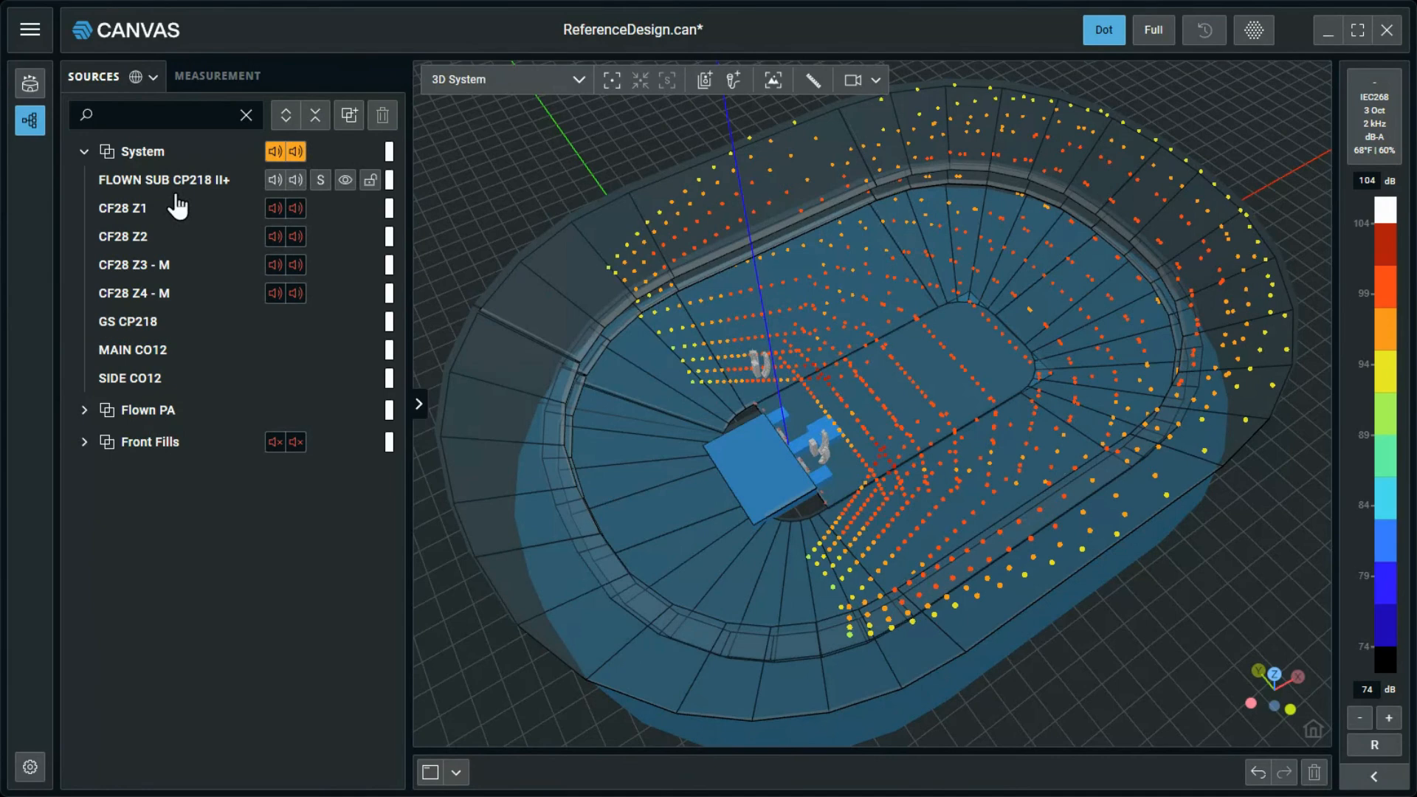
Switch the mapping from Dot to Full and calculate the level map for the whole arena.
click(1155, 35)
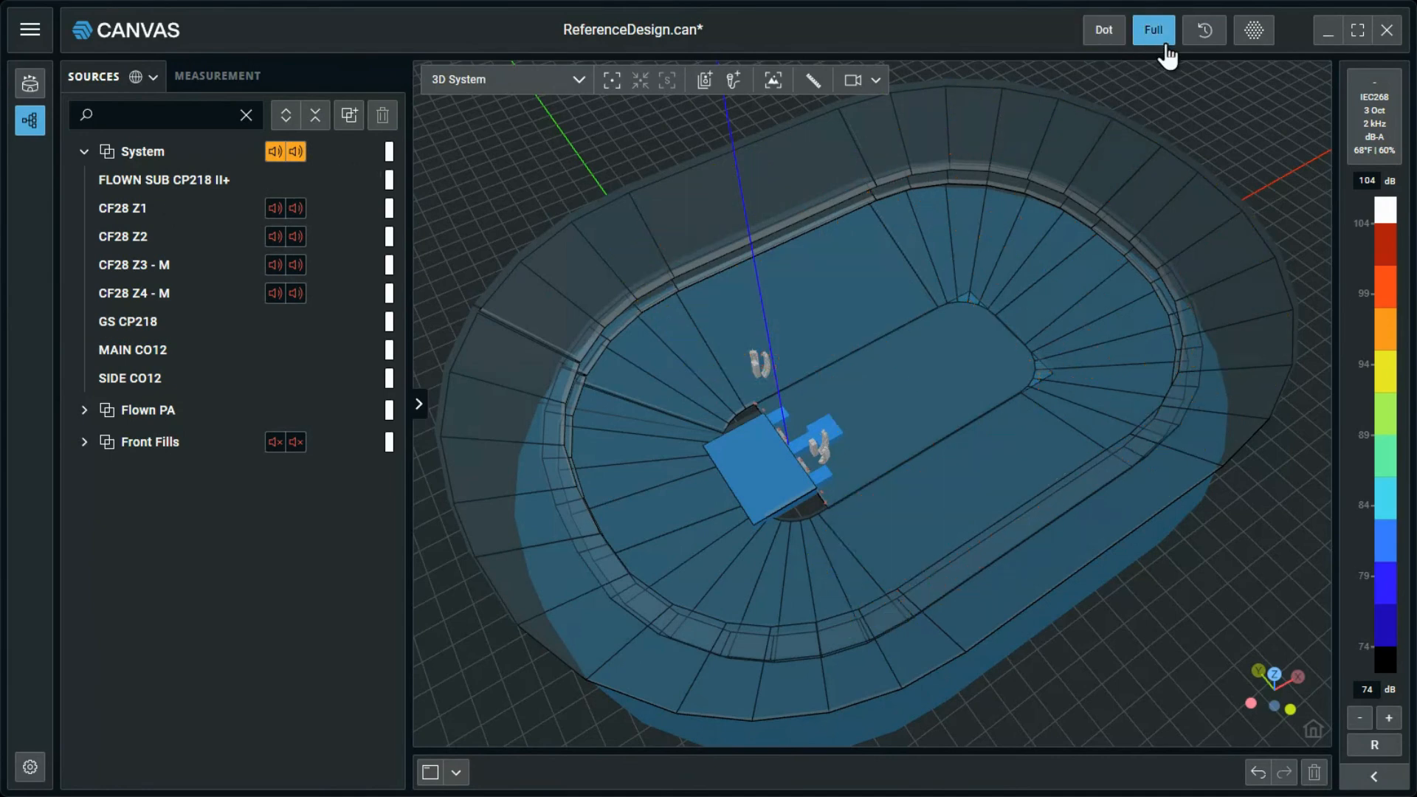
click(1207, 33)
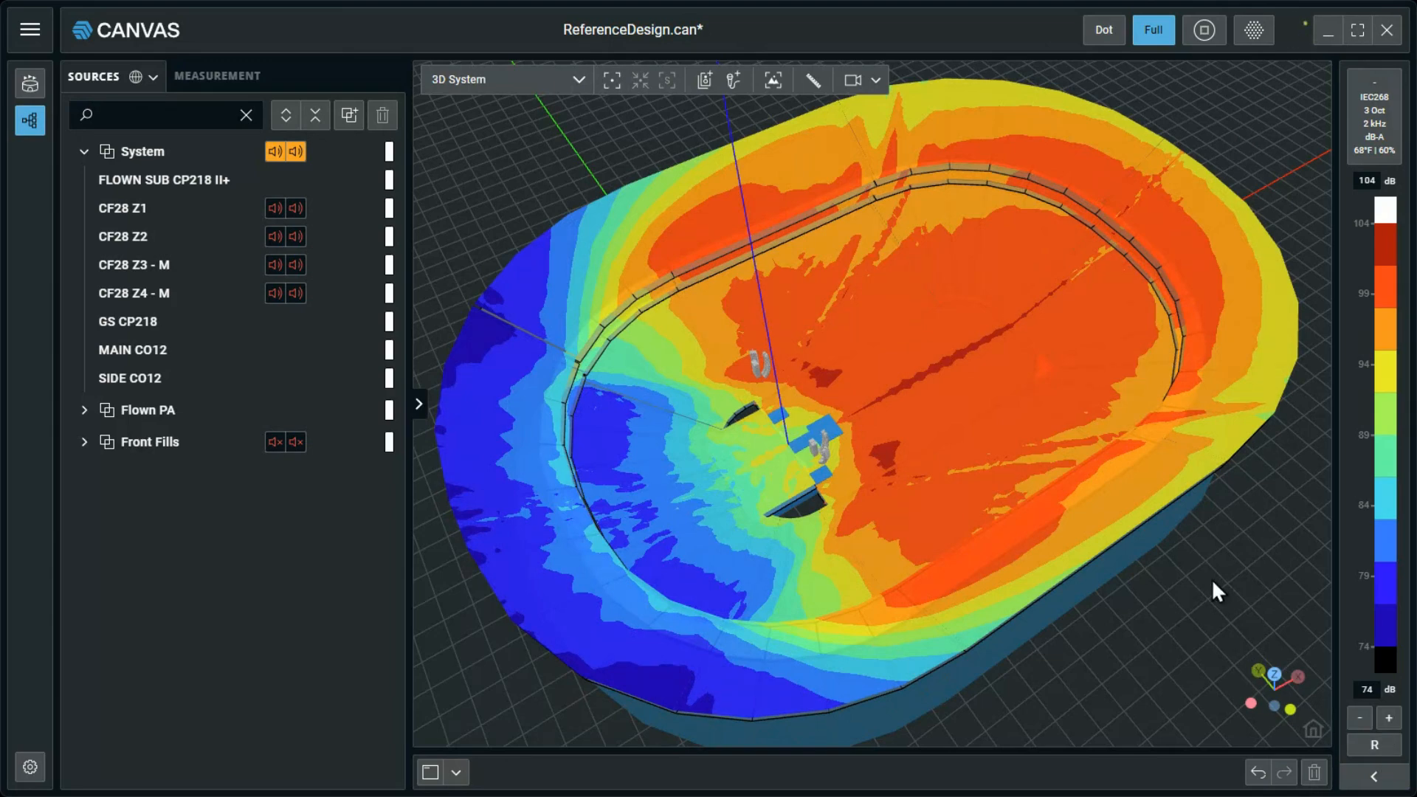
drag(1212, 578, 1237, 577)
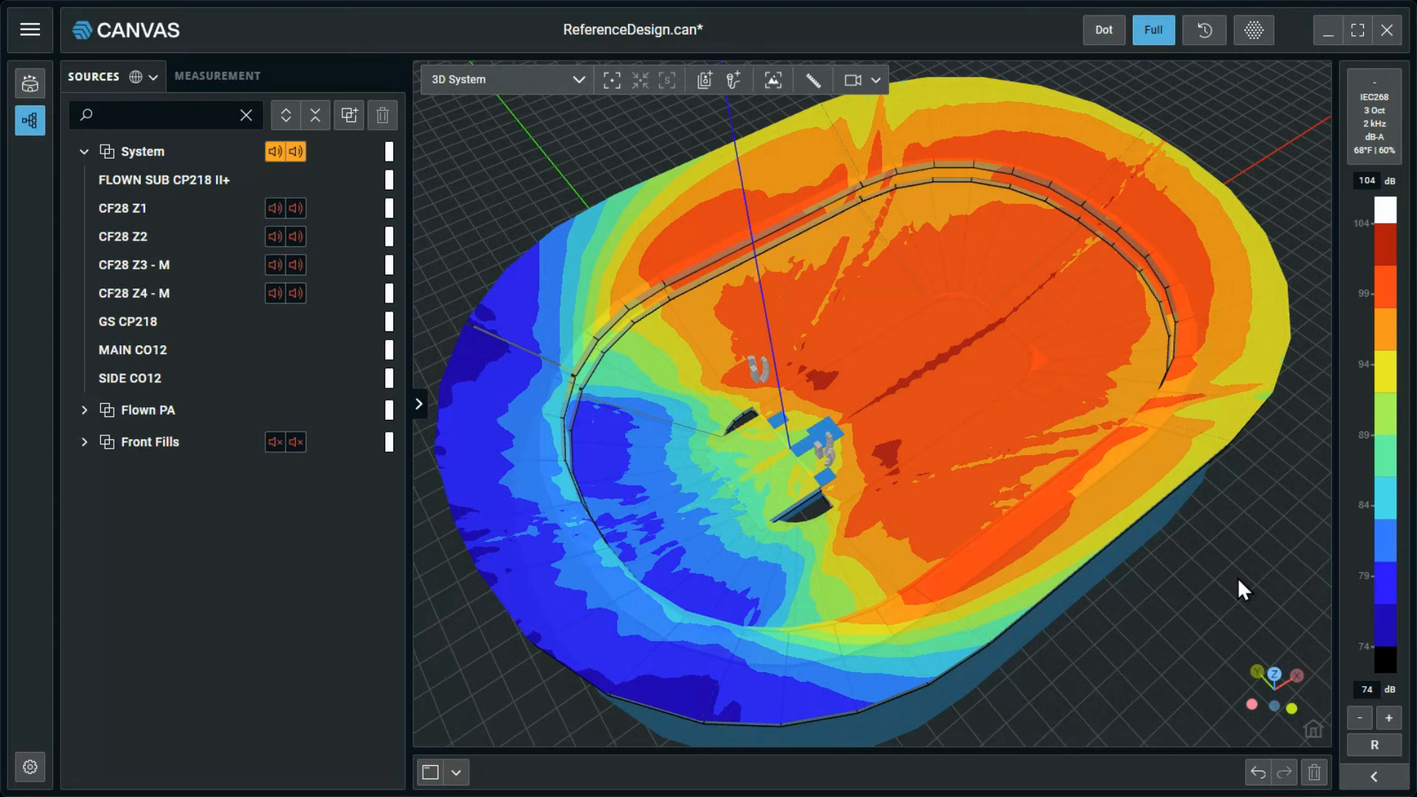
Set the processing gain of MAIN CO12 to 1 dB and deselect the array.
click(229, 350)
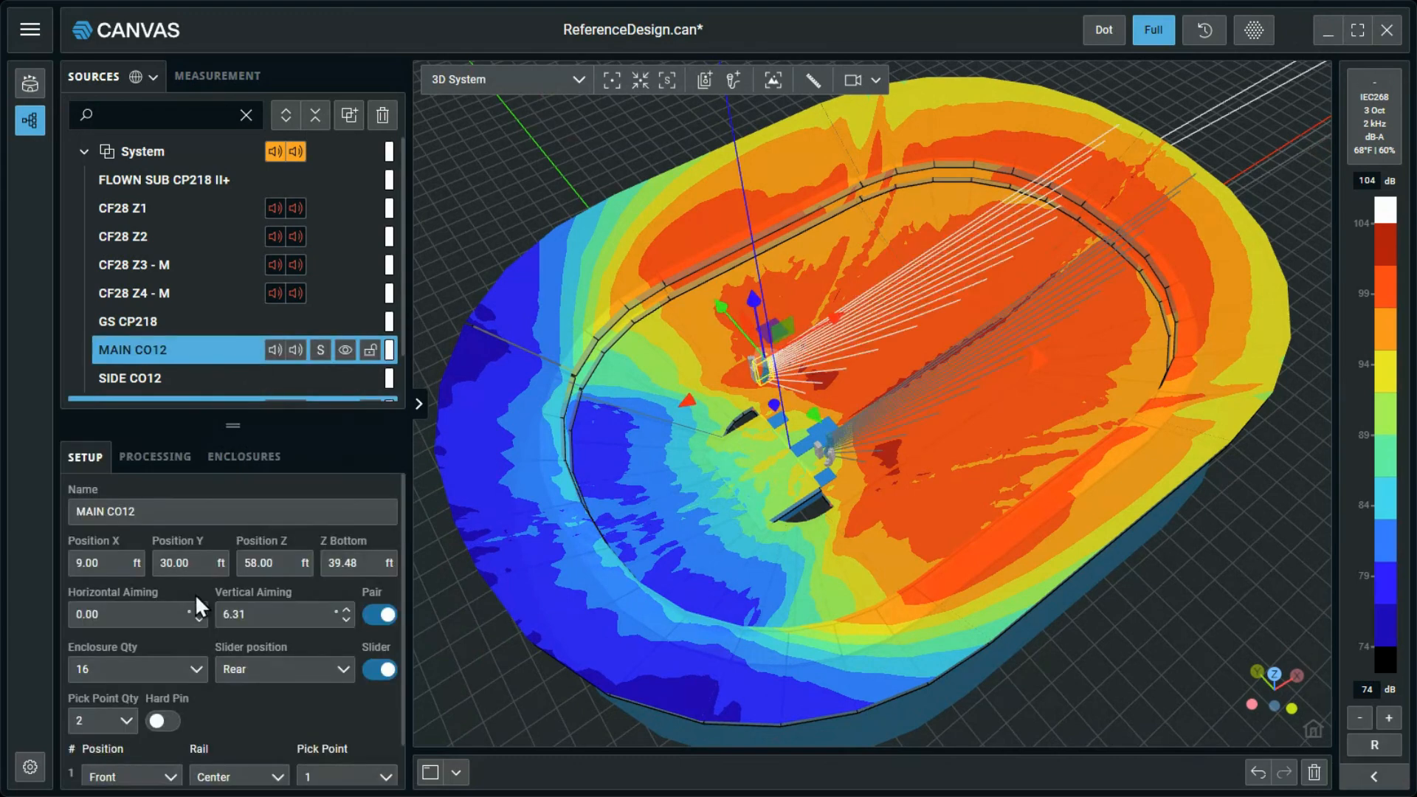
click(155, 457)
click(165, 567)
drag(166, 568, 59, 552)
text(1)
key(Return)
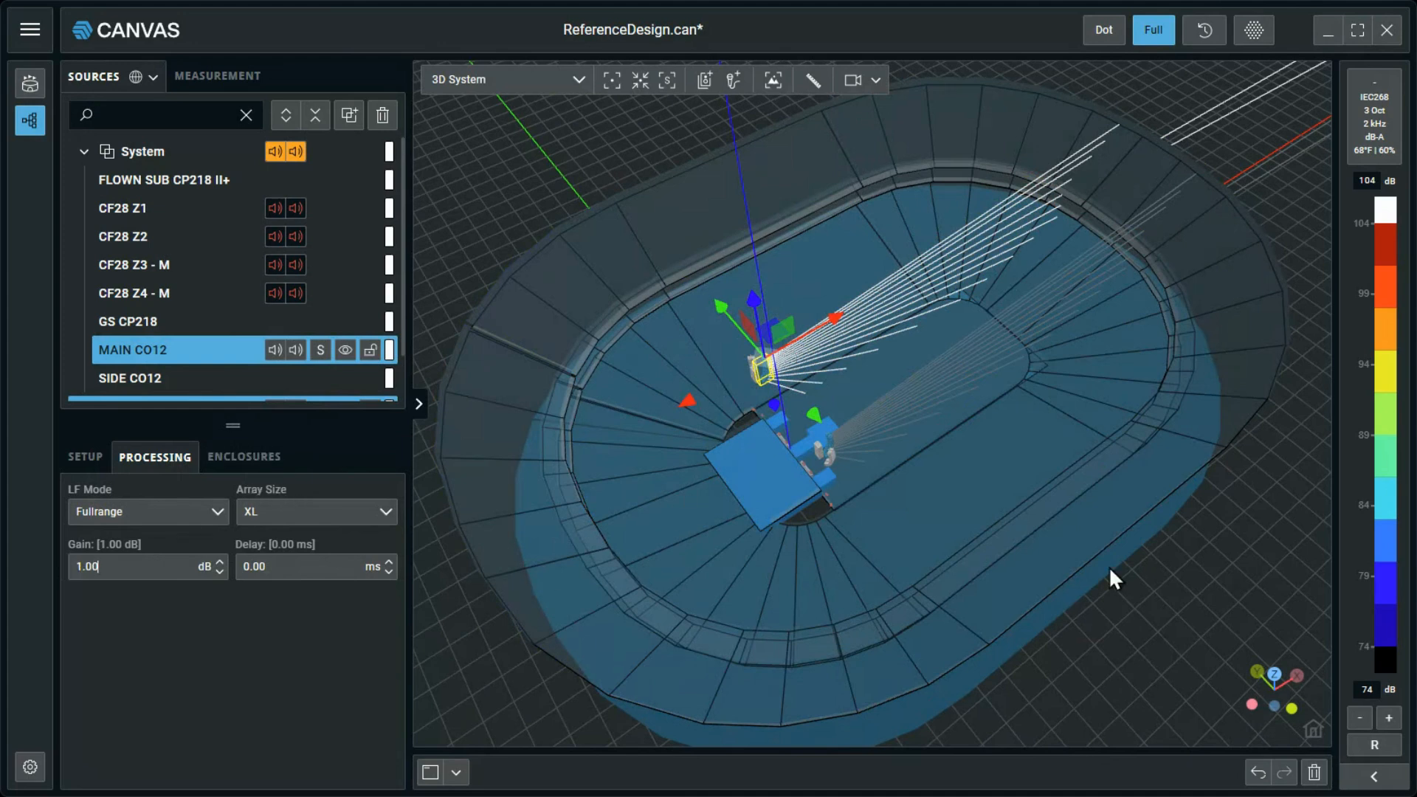
click(1167, 107)
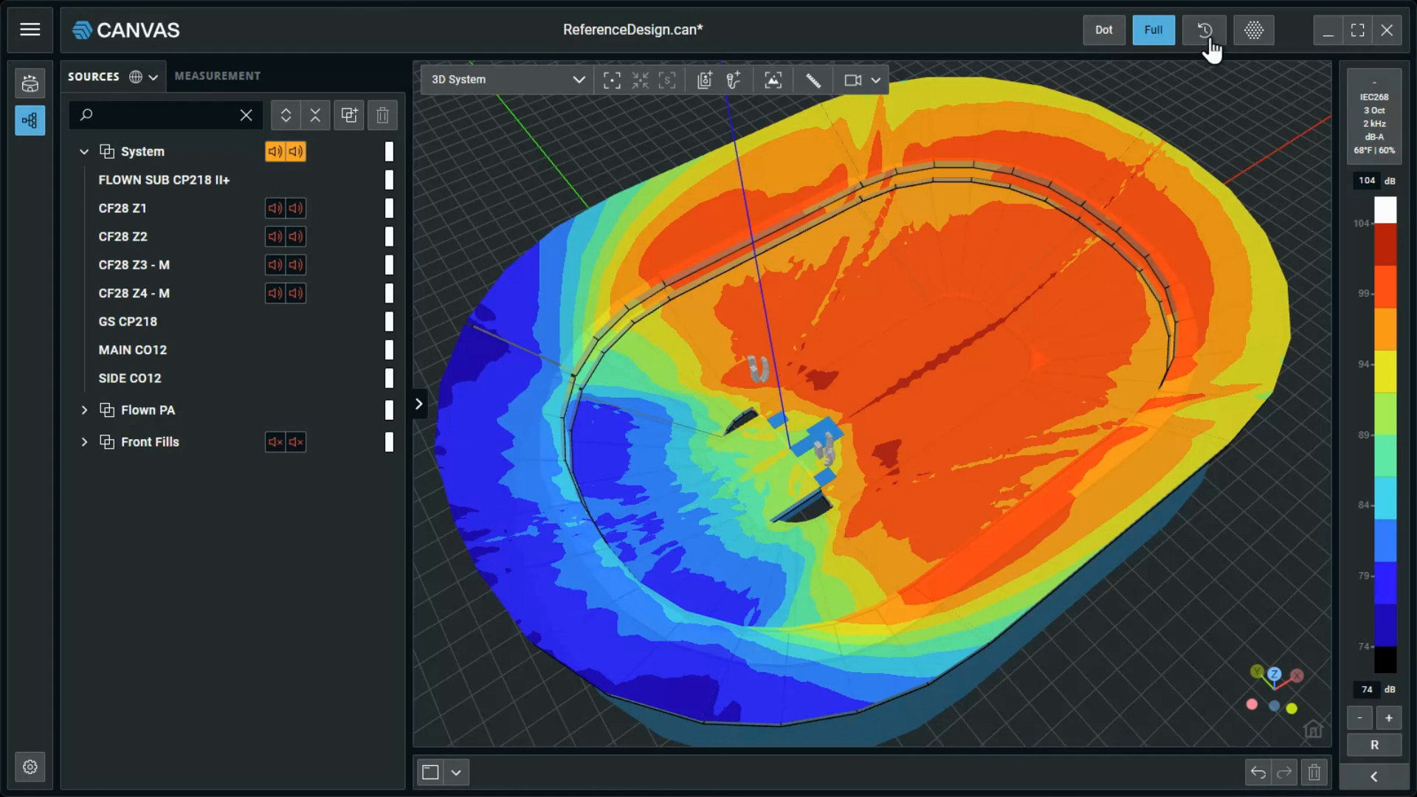
Toggle the honeycomb-pattern mapping option on and back off.
click(1254, 31)
click(1253, 37)
Shift the level scale down by 2 dB, then up by 3 dB to a 75–105 dB range.
click(1362, 721)
click(1360, 721)
click(1389, 719)
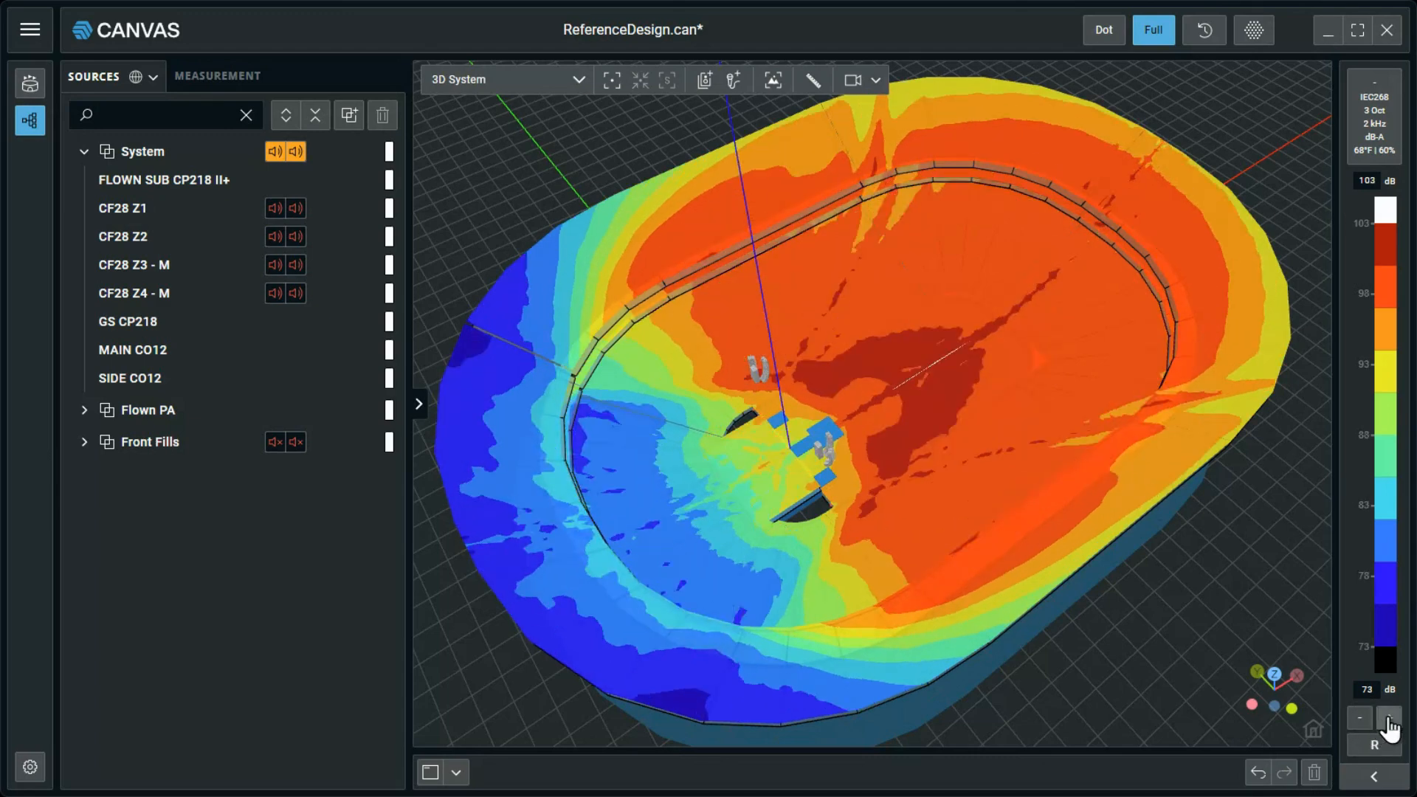
click(1389, 719)
click(1388, 719)
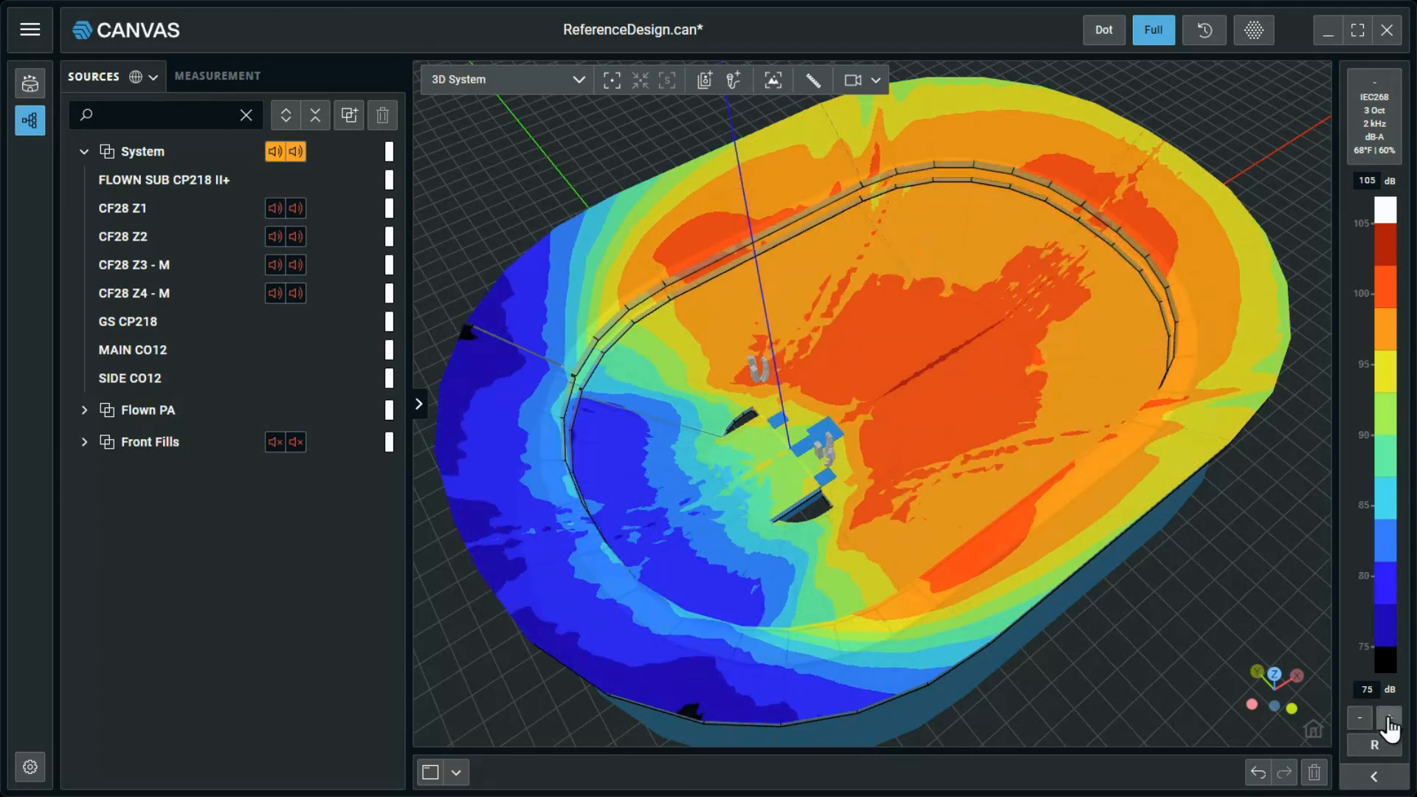
Set the level scale's minimum to 85 dB, then reset the scale to its default range.
drag(1375, 690, 1352, 690)
text(85)
key(Return)
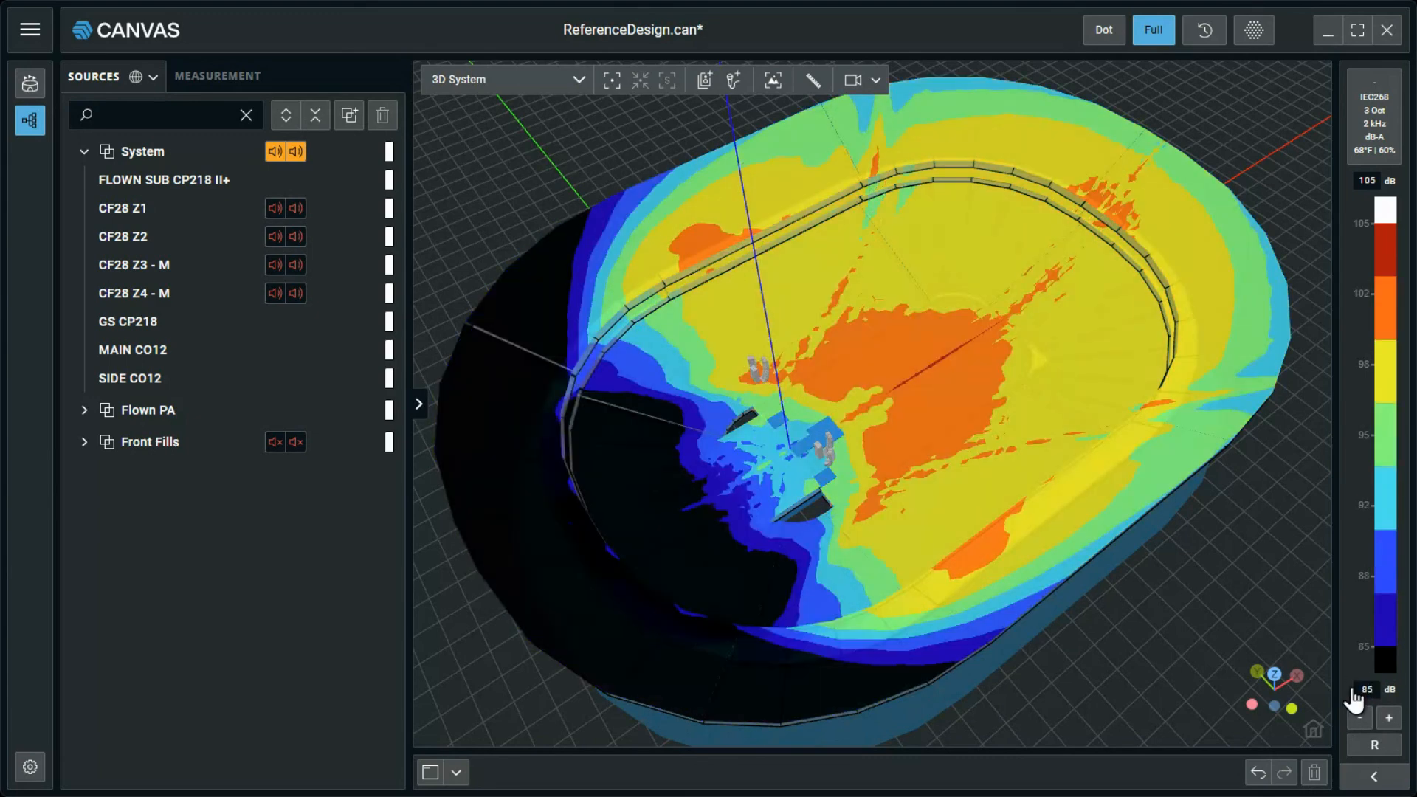
click(1376, 747)
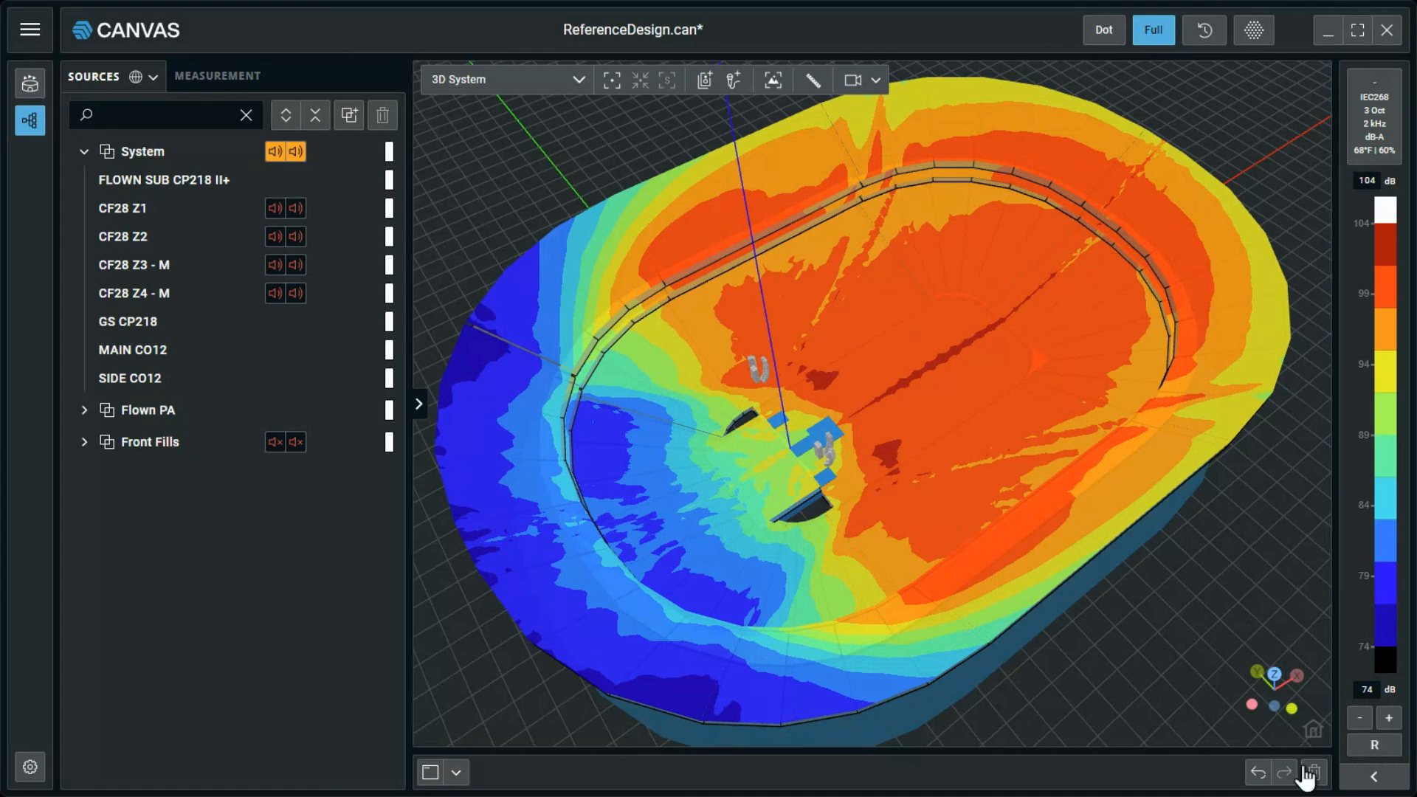
Expand the scale settings and compare the map's 1, 3 and 6 dB colour steps with continuous shading, ending on 3 dB.
click(1385, 780)
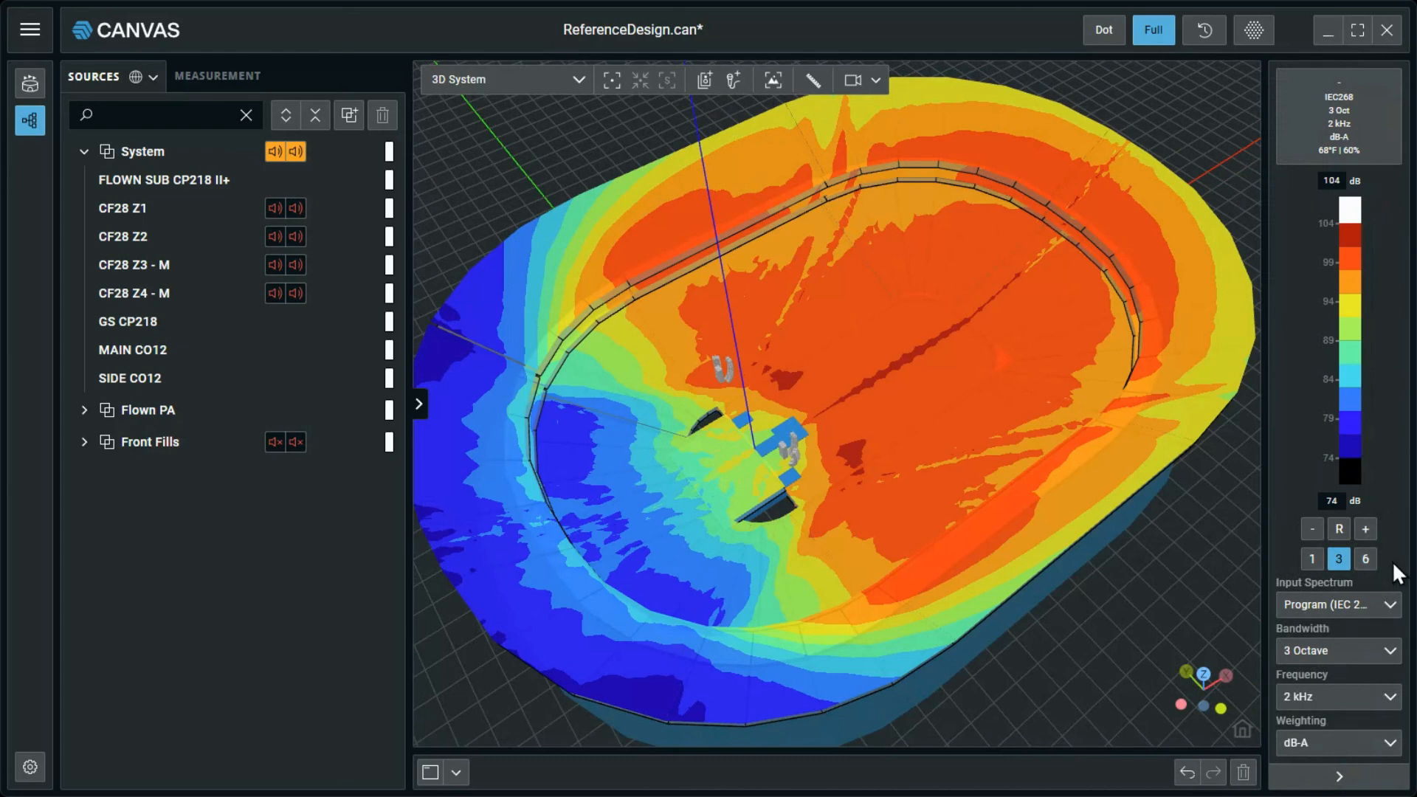
click(1311, 562)
click(1339, 560)
click(1366, 561)
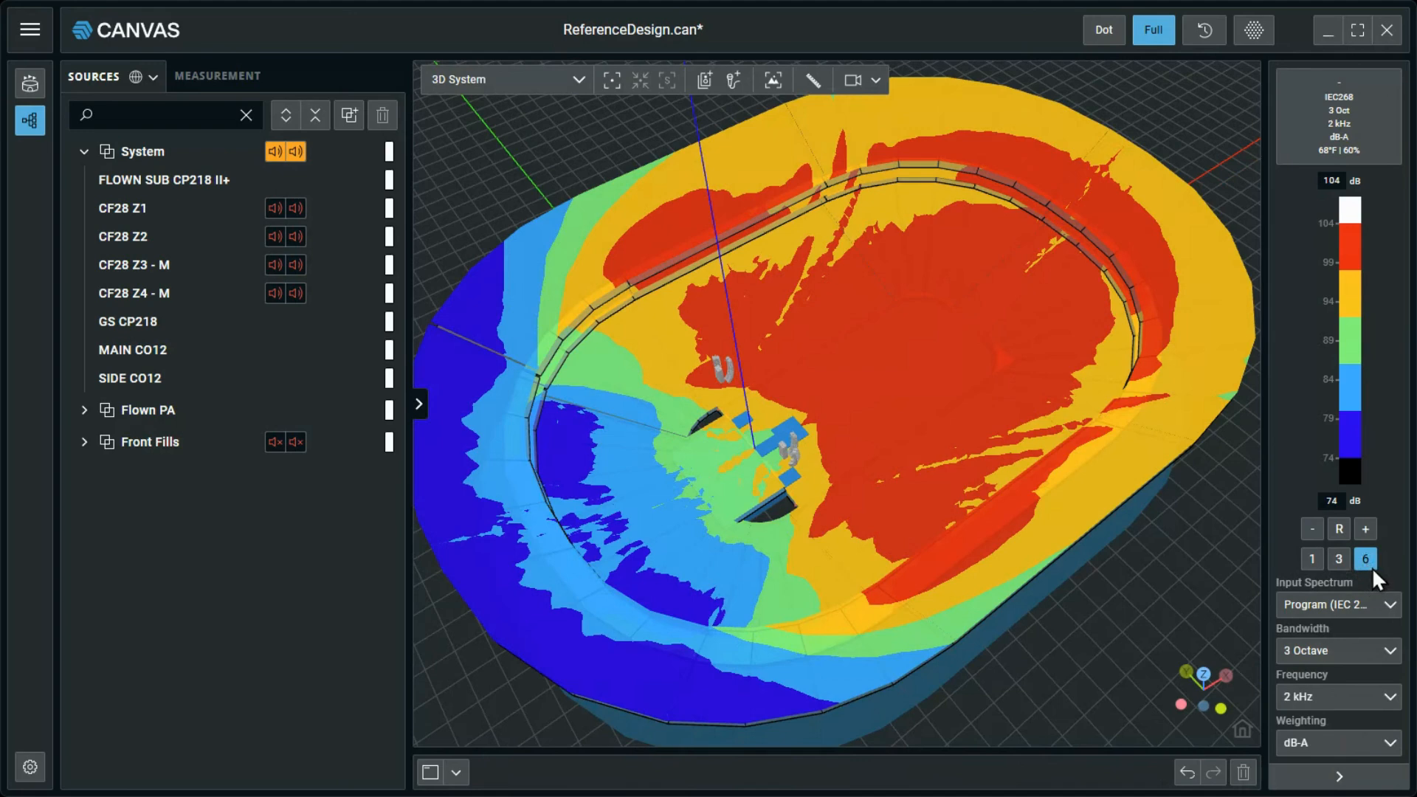
click(1370, 563)
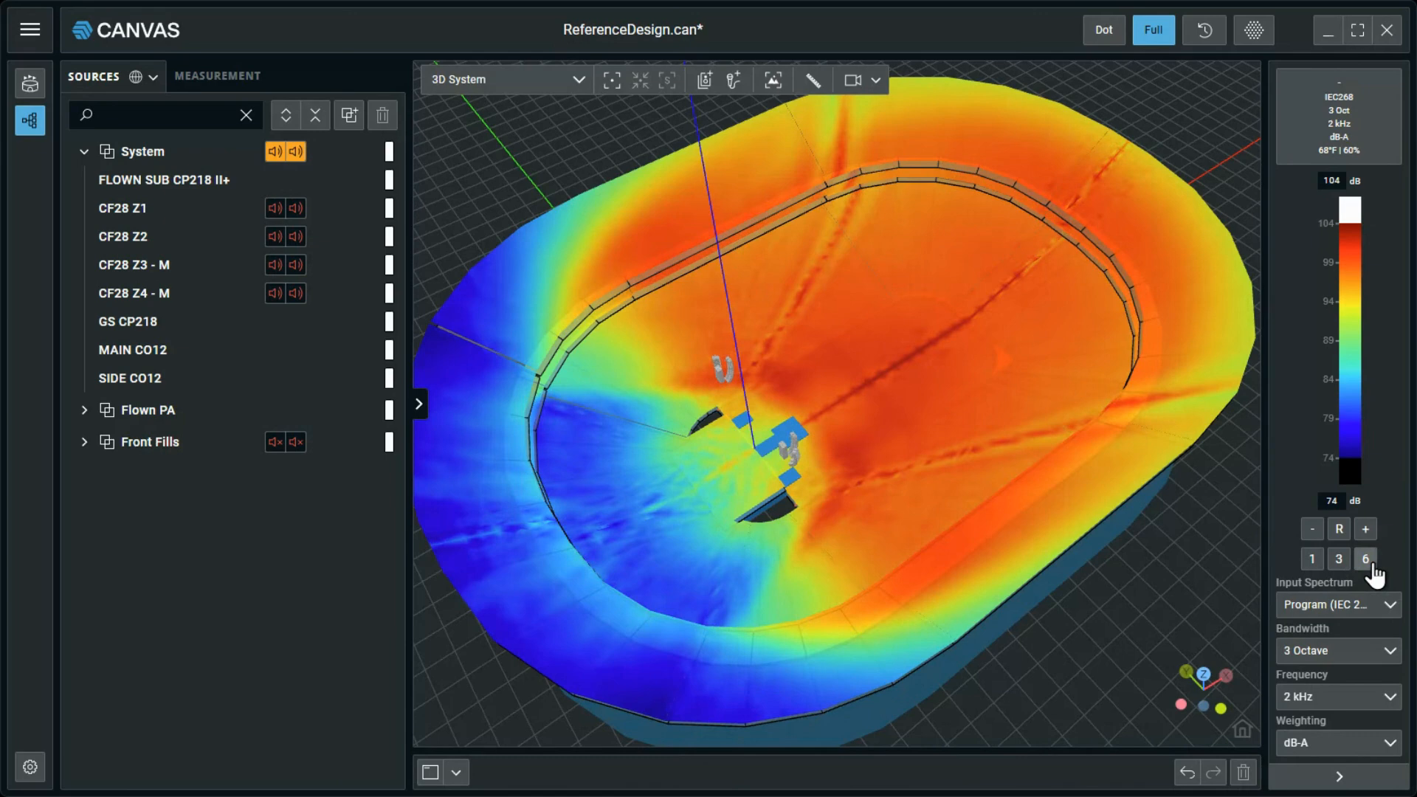
click(1366, 559)
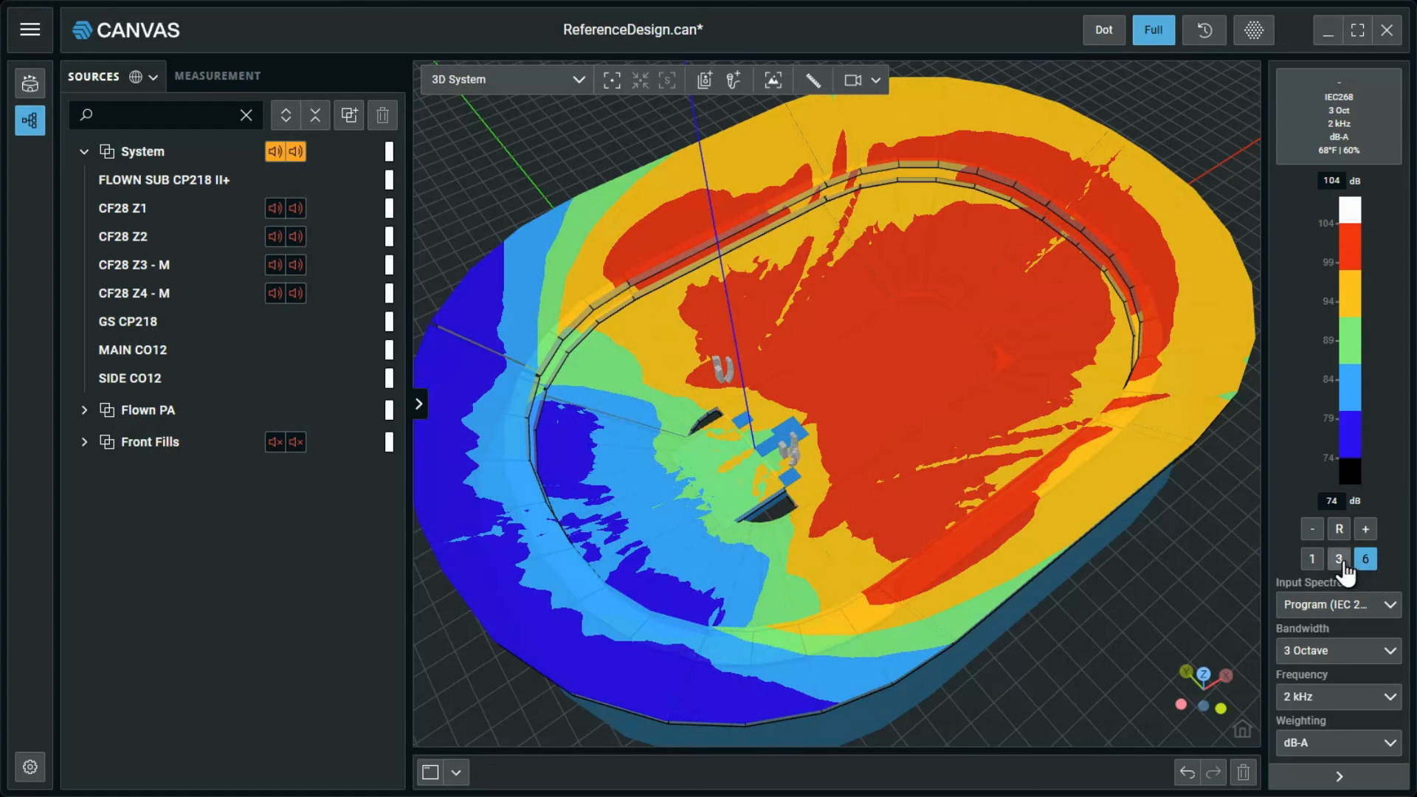
click(1339, 561)
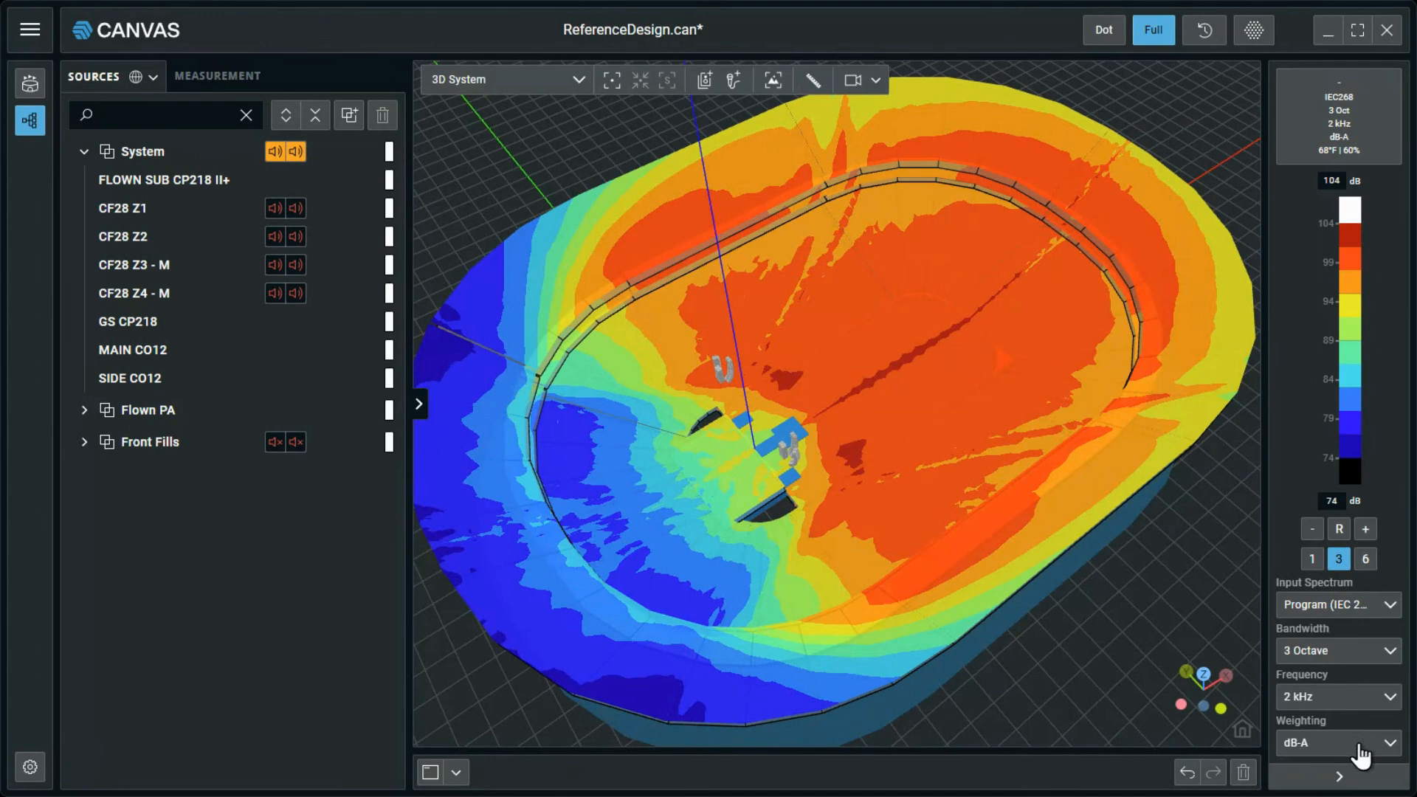
Review the available input spectrum, bandwidth, frequency and weighting options, keeping Program (IEC 268) as the input spectrum.
click(1342, 605)
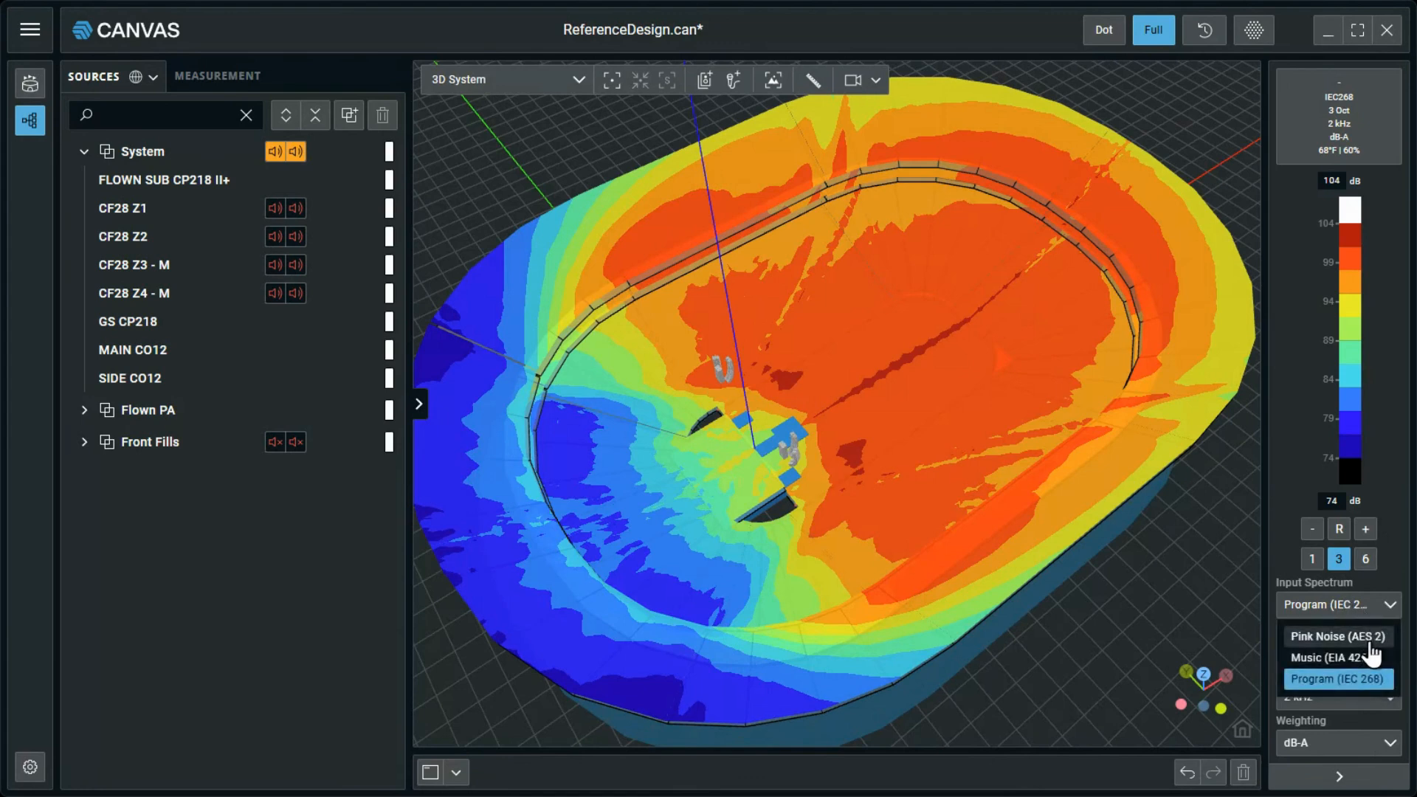
click(1374, 690)
click(1362, 653)
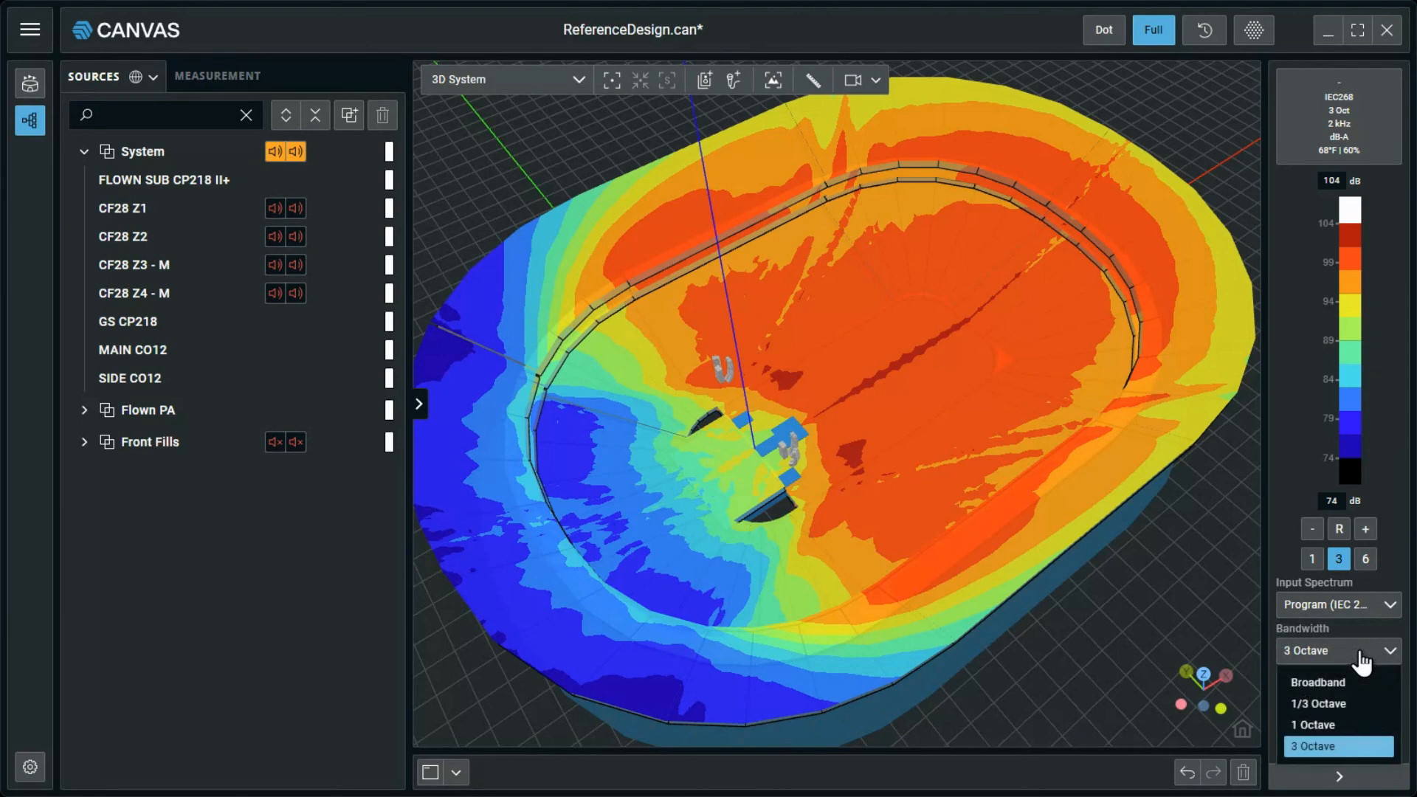
click(1362, 654)
click(1357, 702)
click(1361, 702)
click(1367, 743)
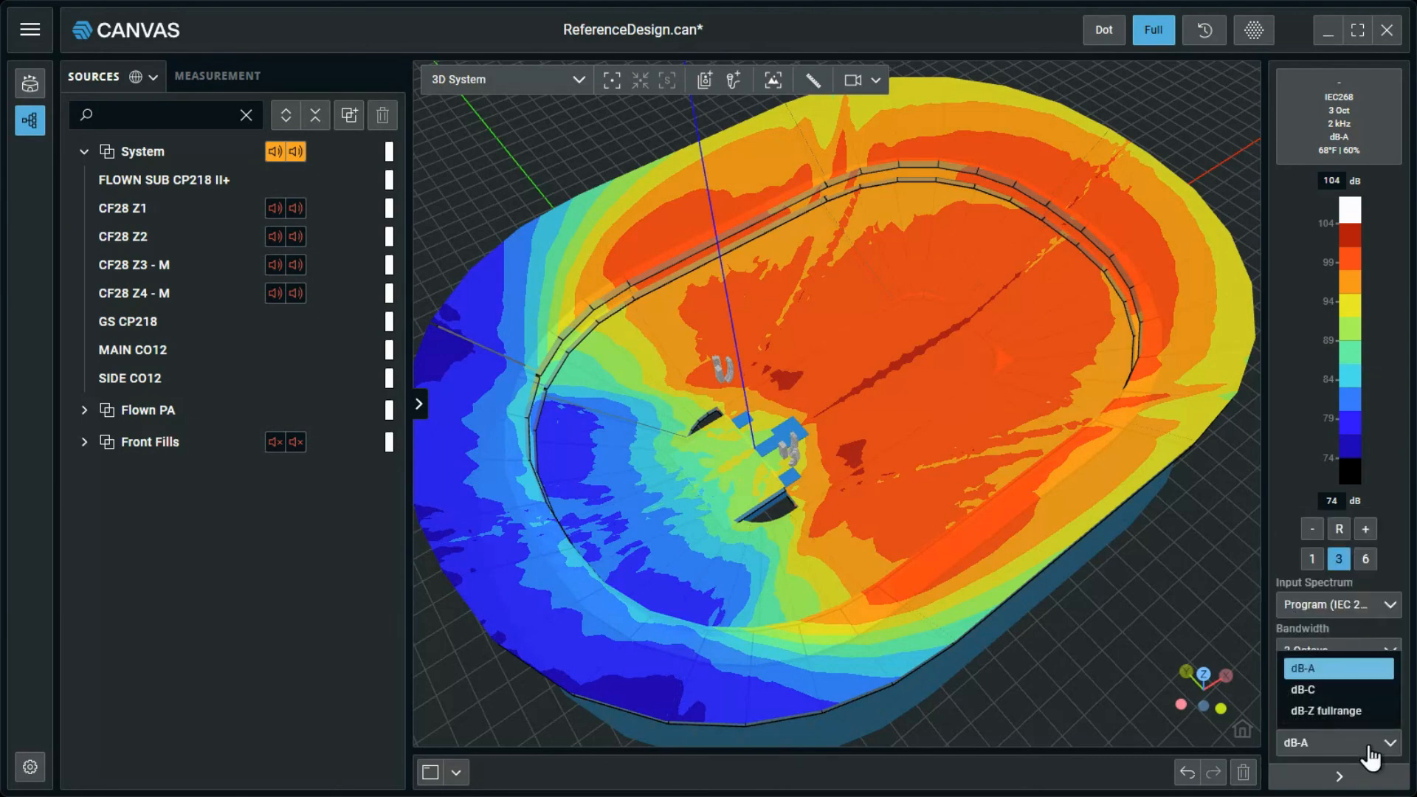
click(1367, 747)
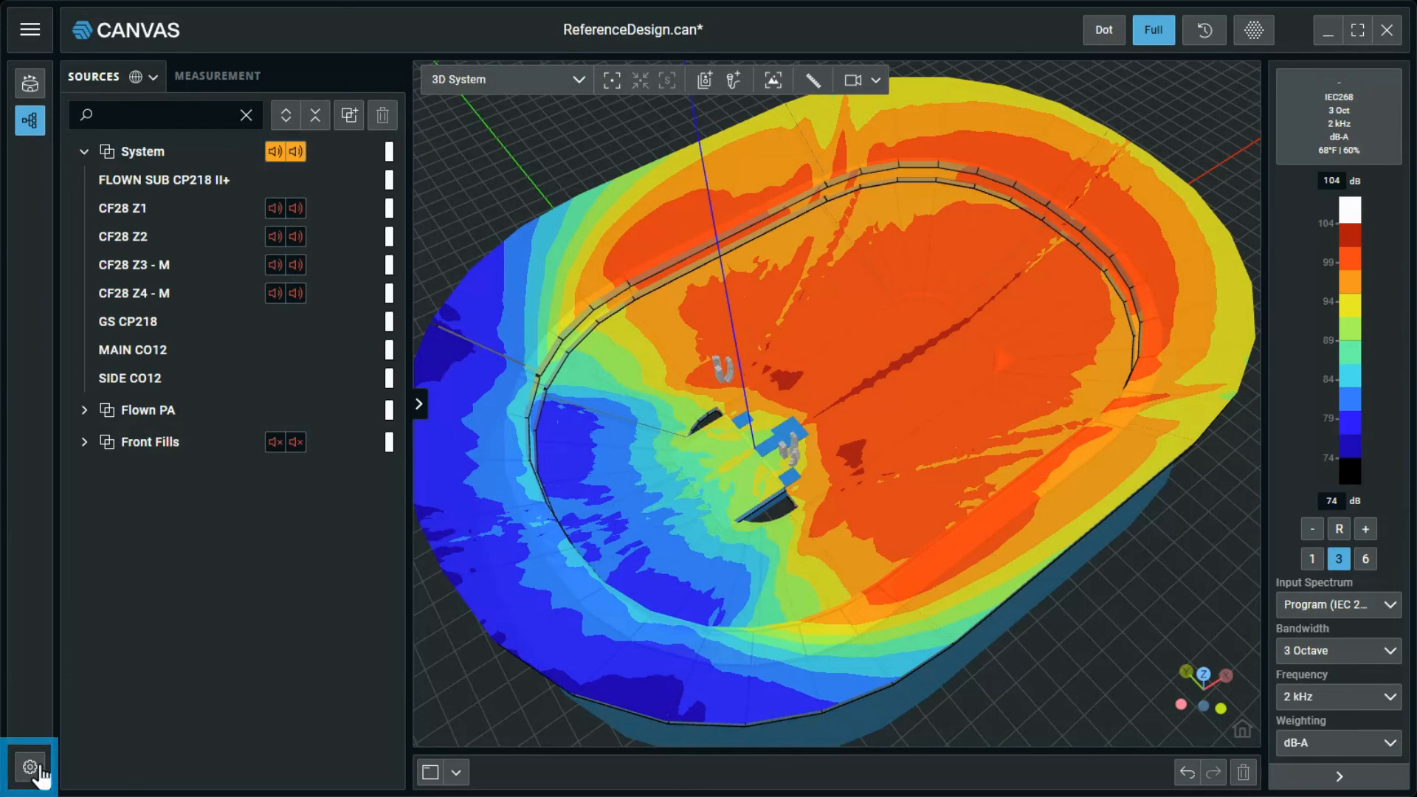
Set the simulation drive level to -6 dBu in the full calculation settings and apply it.
click(1342, 155)
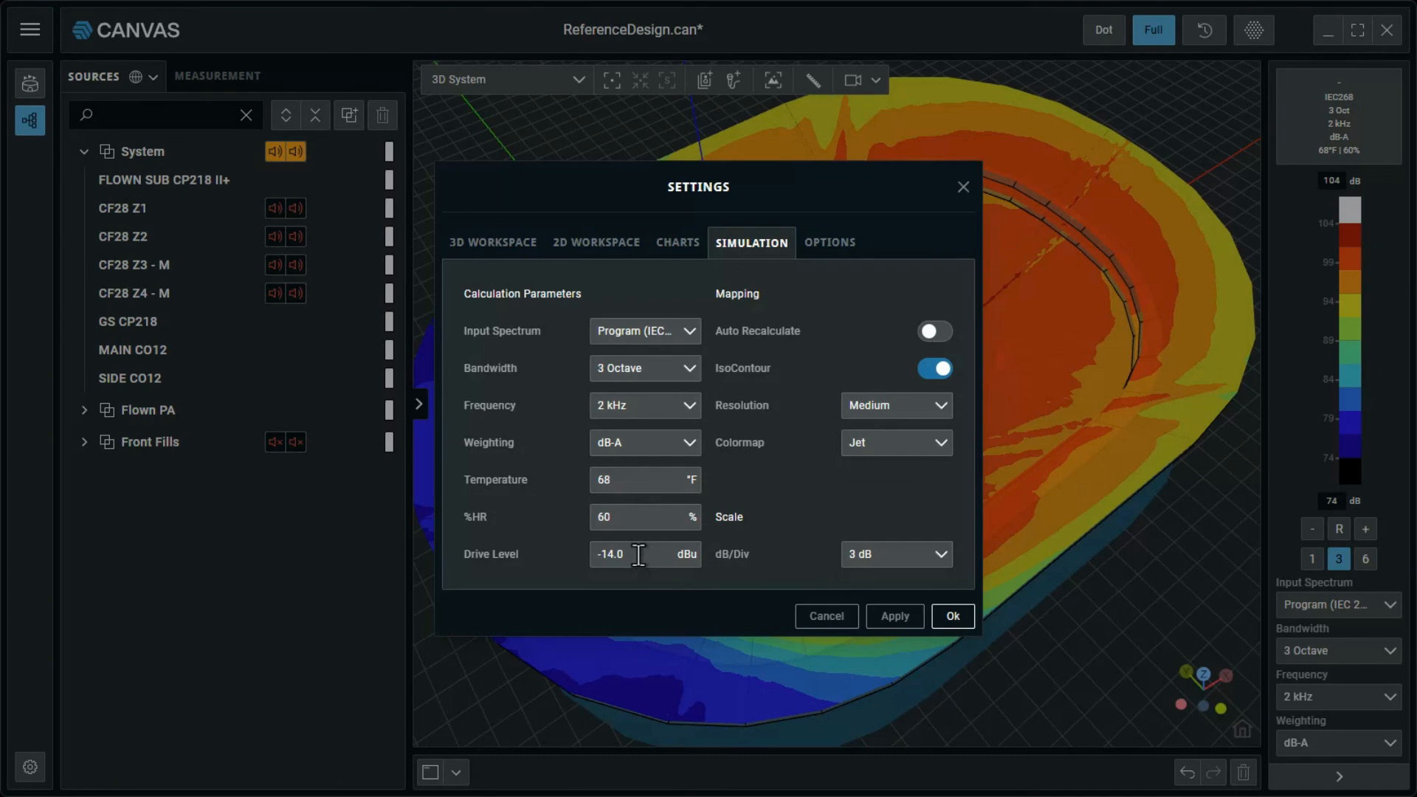
drag(639, 555, 561, 560)
text(-6)
key(Return)
click(902, 614)
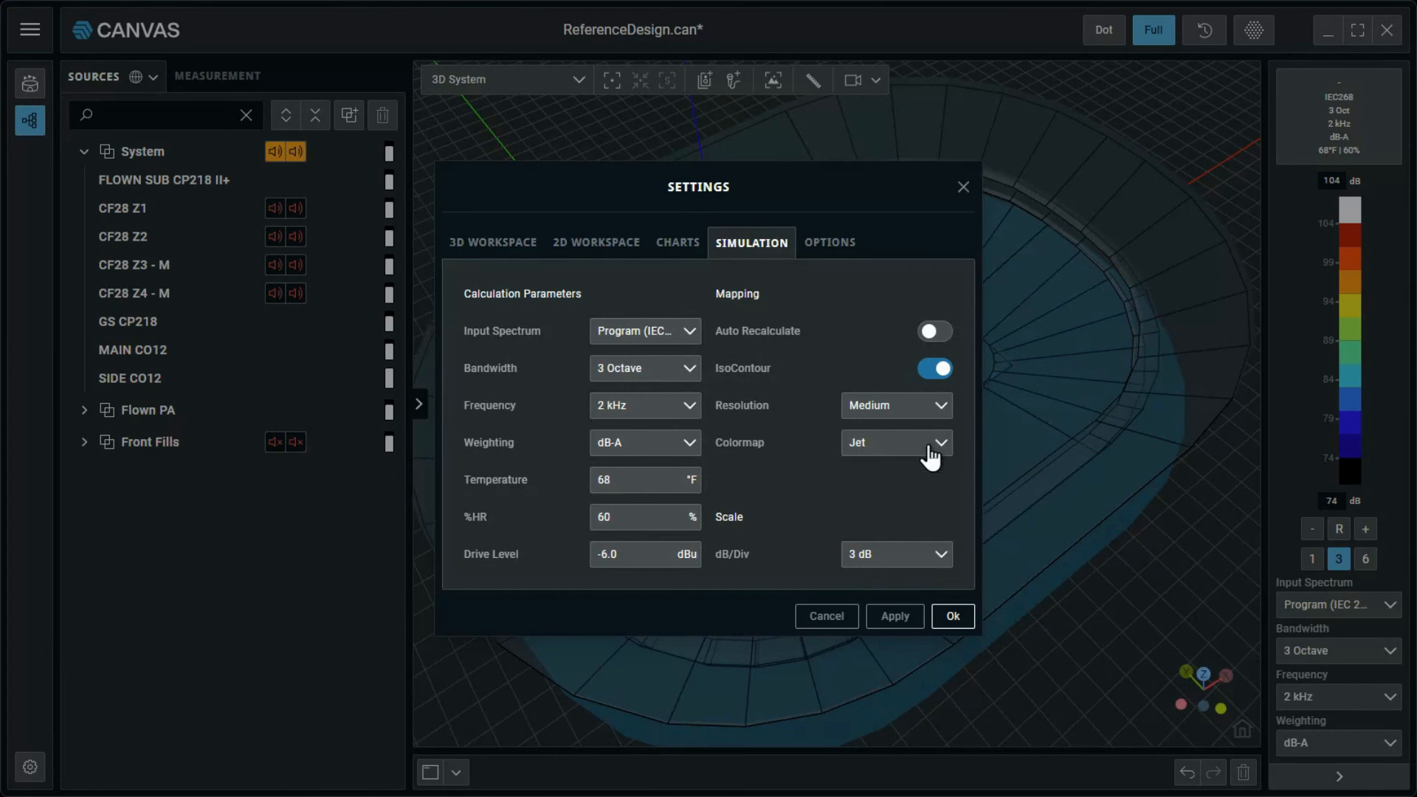
Review the mapping resolution and colormap options, keeping Medium and Jet, and accept the simulation settings.
click(936, 410)
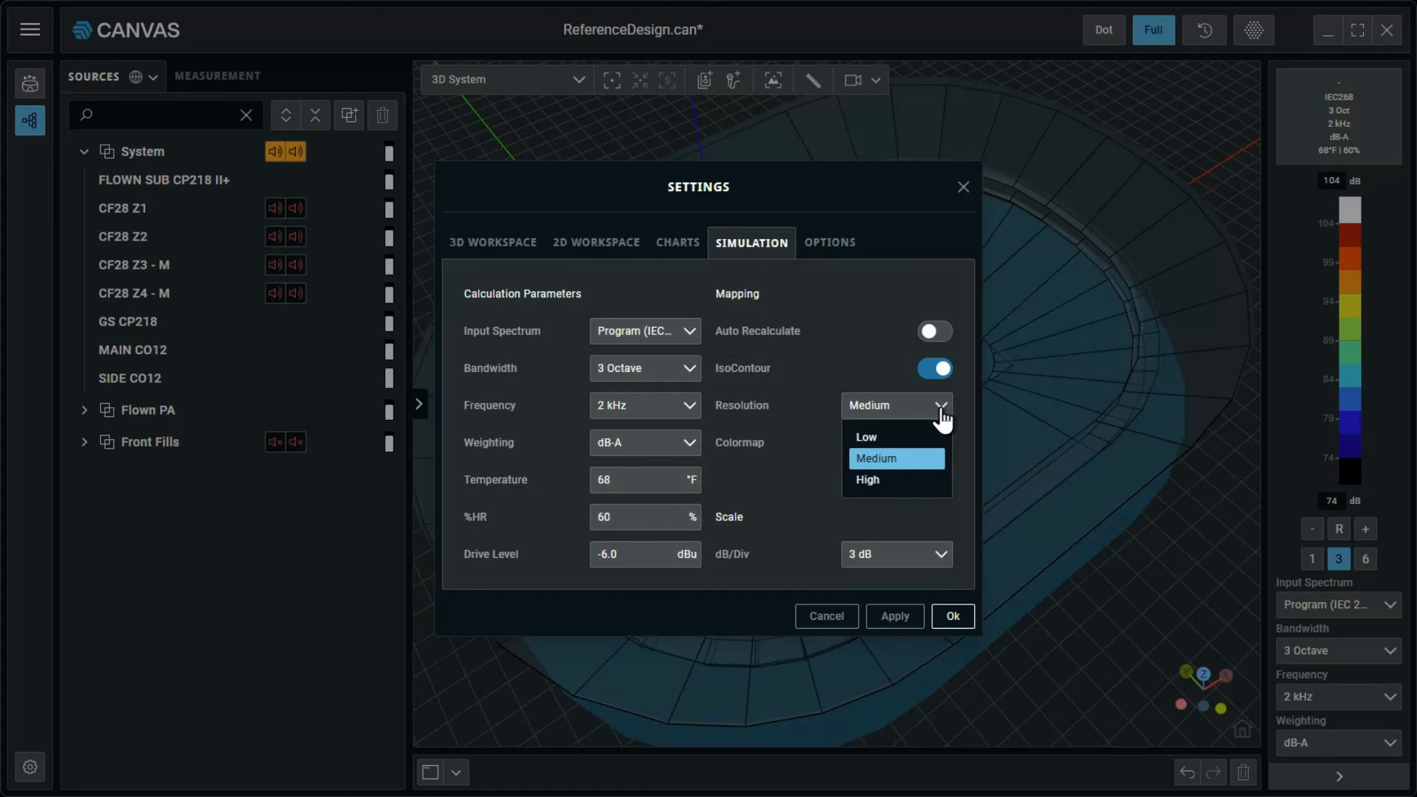
click(934, 525)
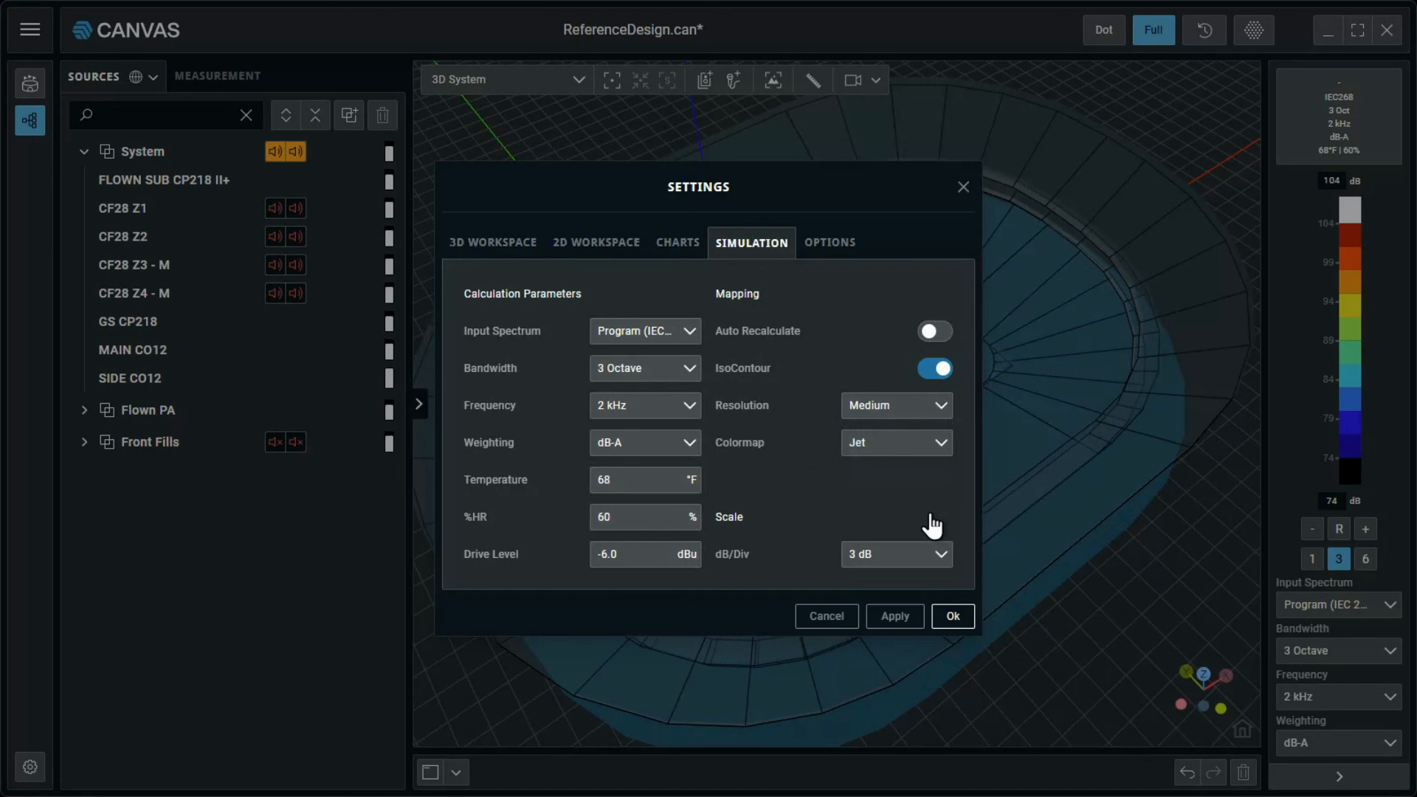
click(924, 445)
click(923, 447)
click(954, 619)
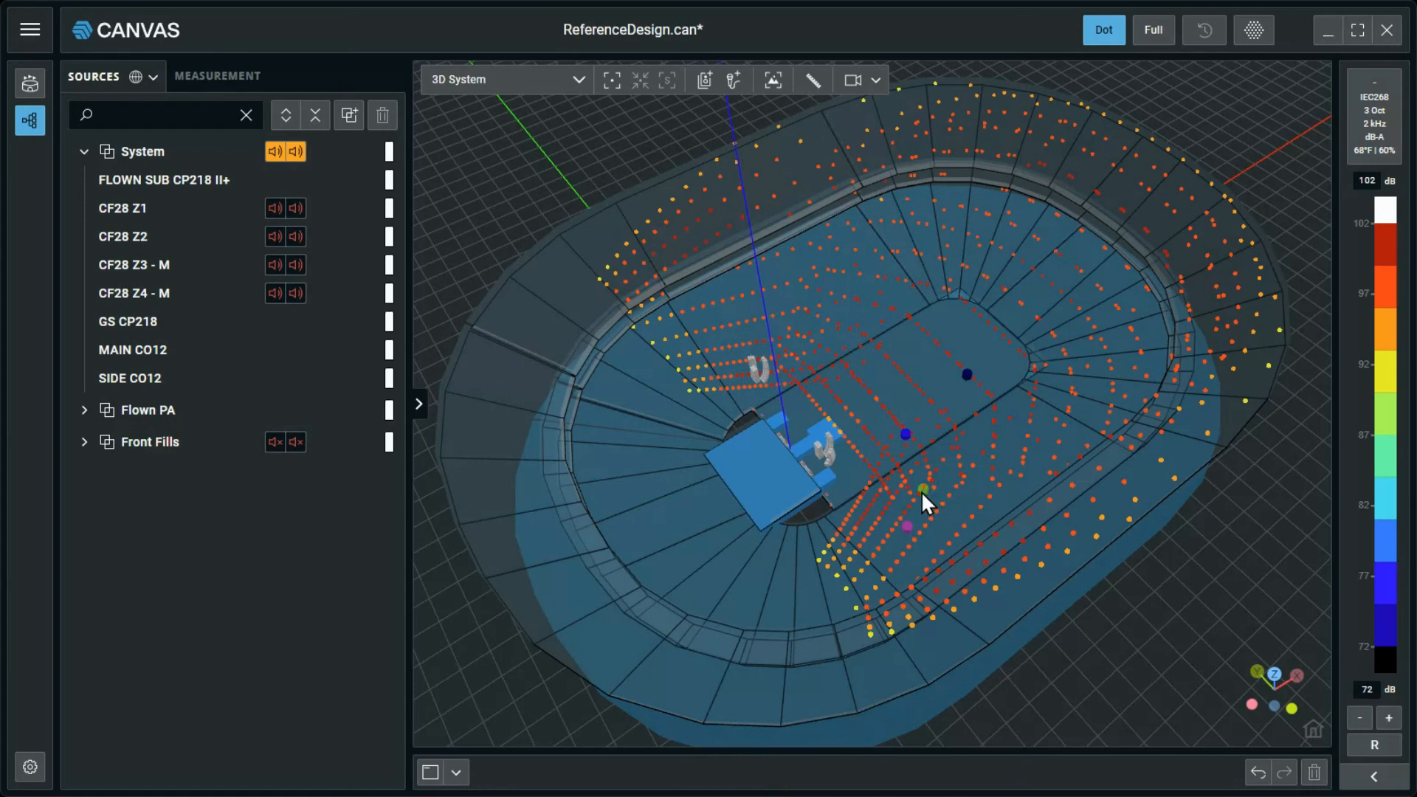
Cycle the workspace through its one-, two- and three-pane layouts, ending with the 3D System view above the Magnitude chart.
click(431, 774)
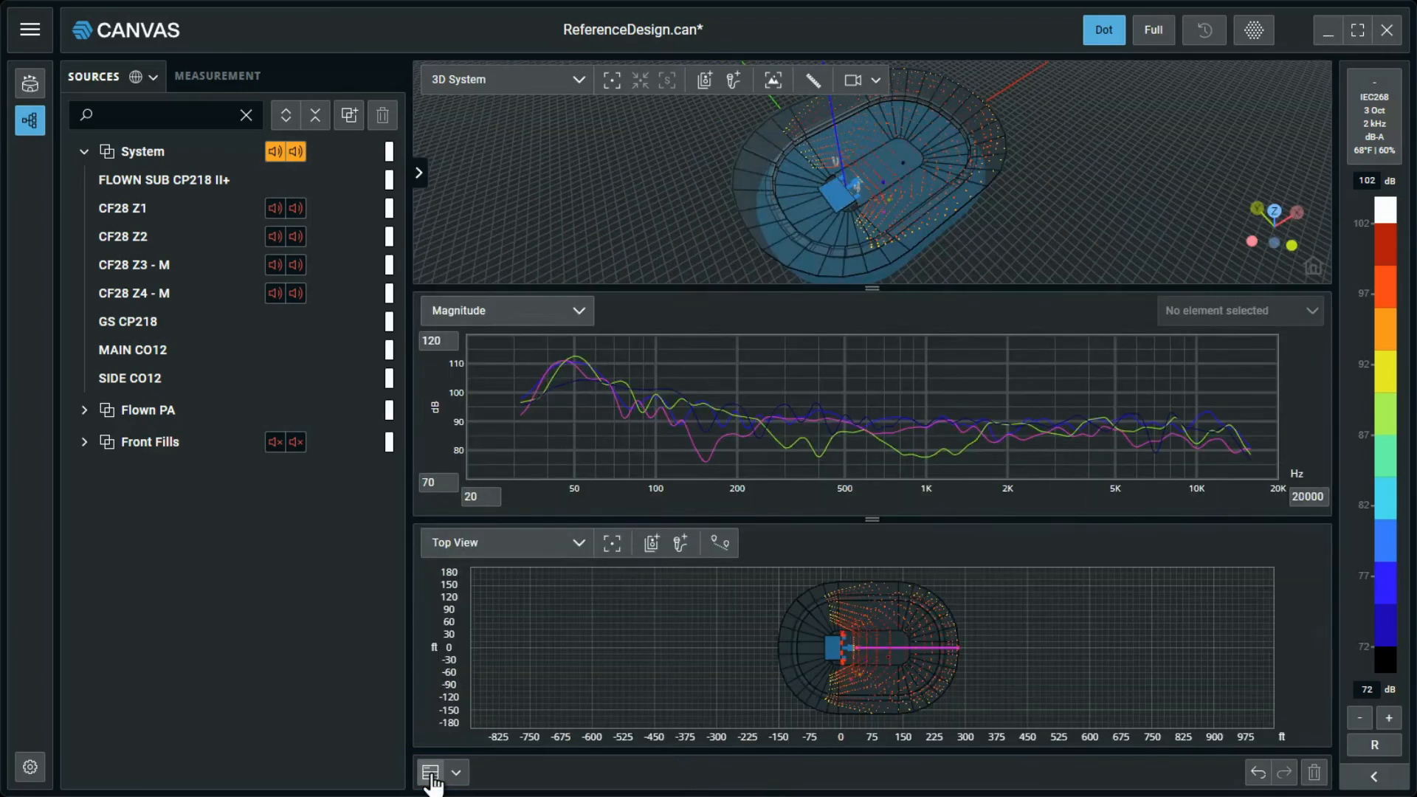
click(431, 774)
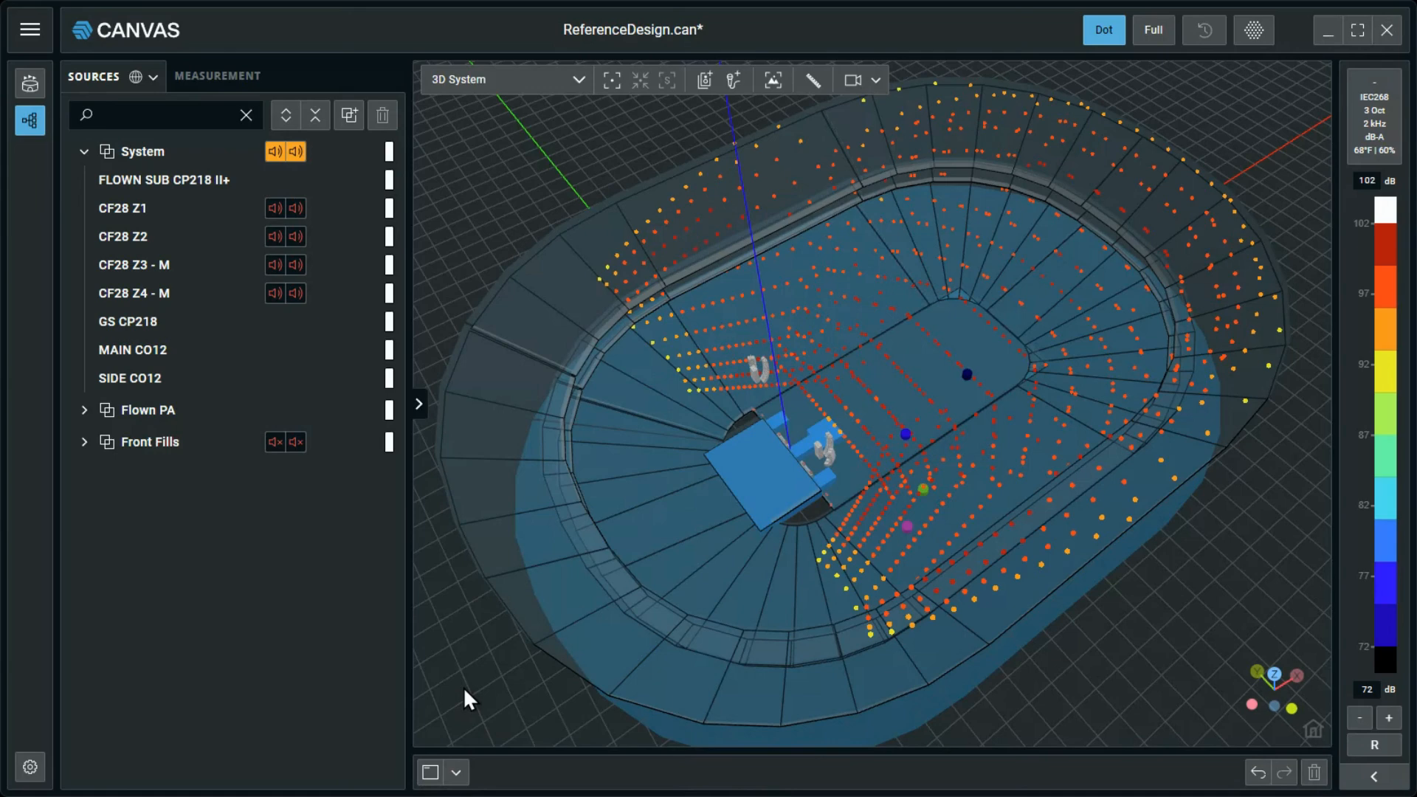
key(2)
key(3)
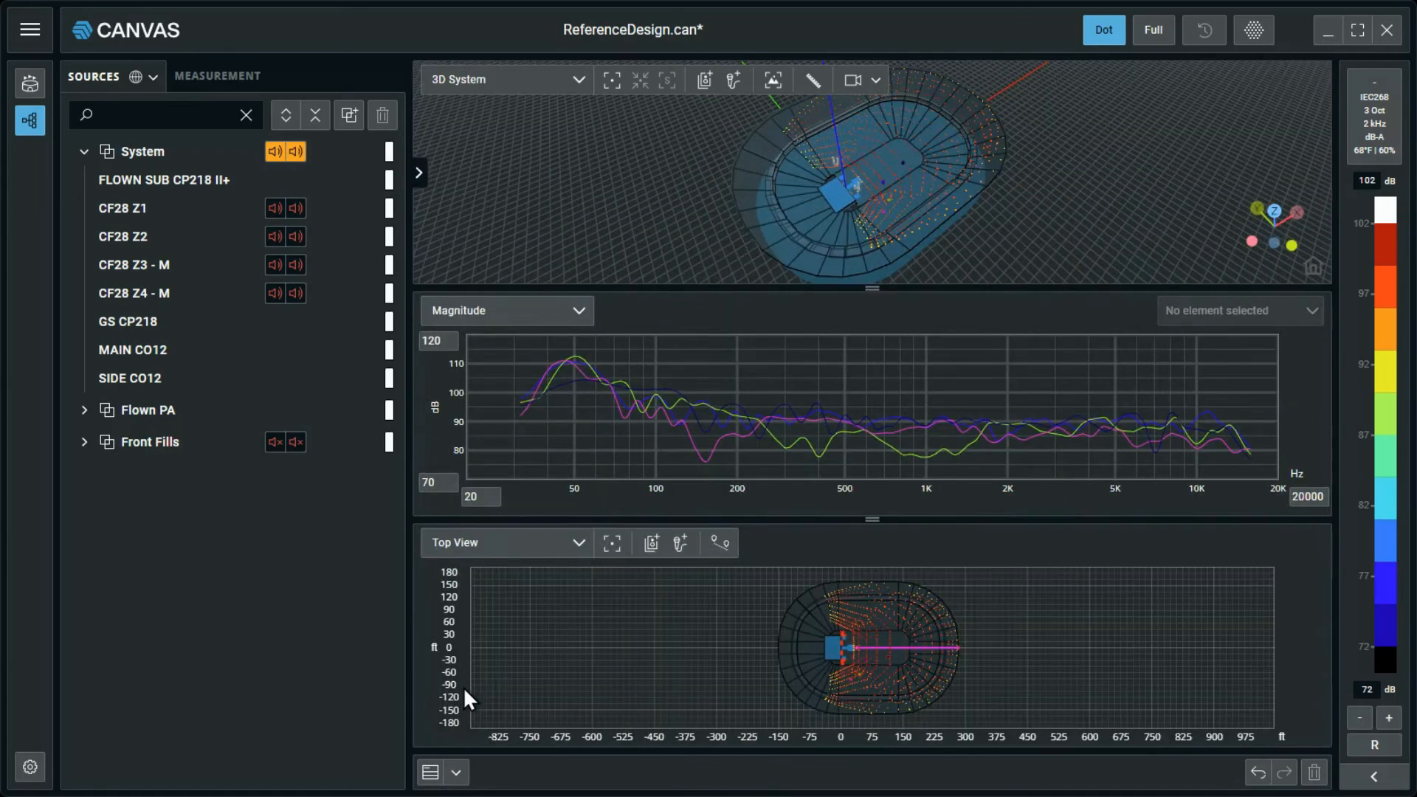
key(1)
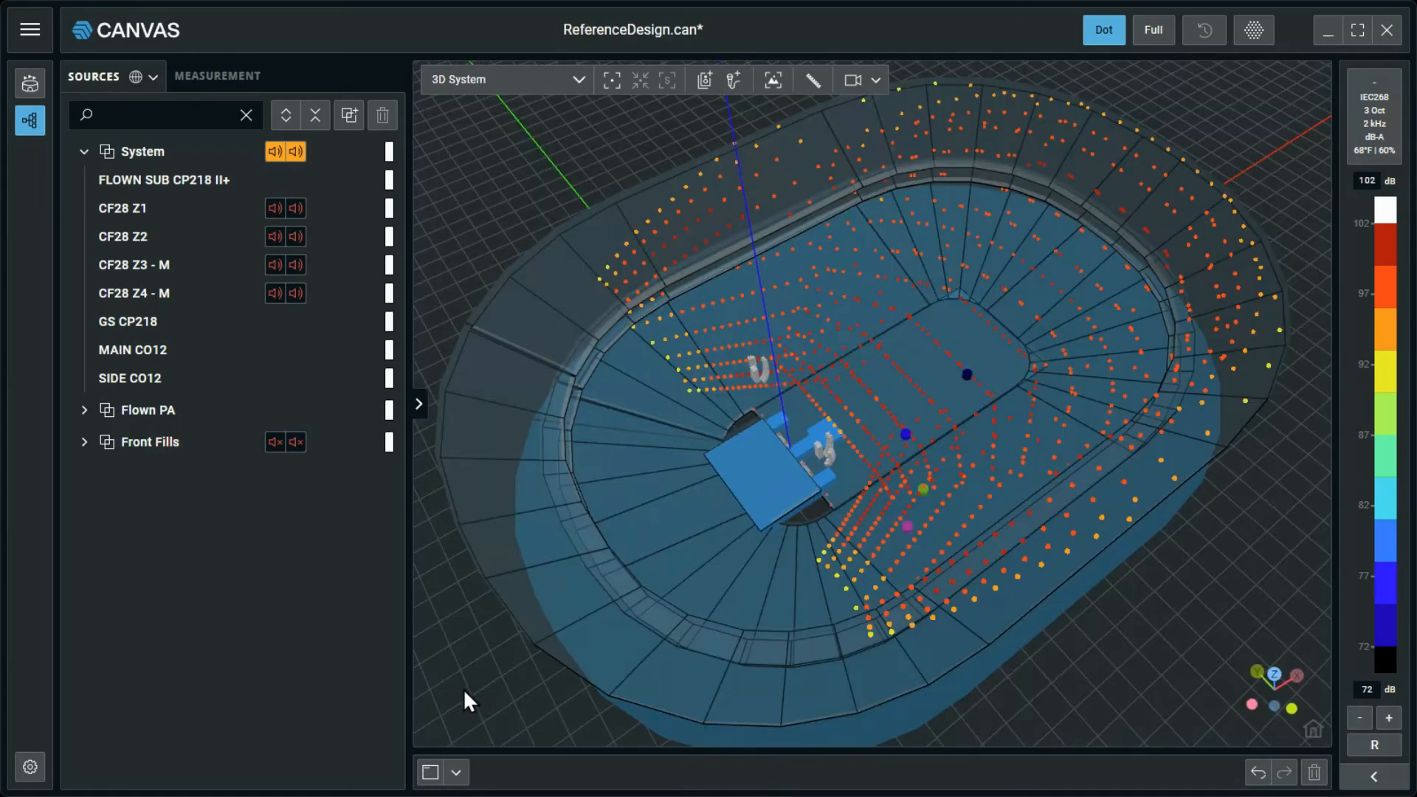
click(433, 773)
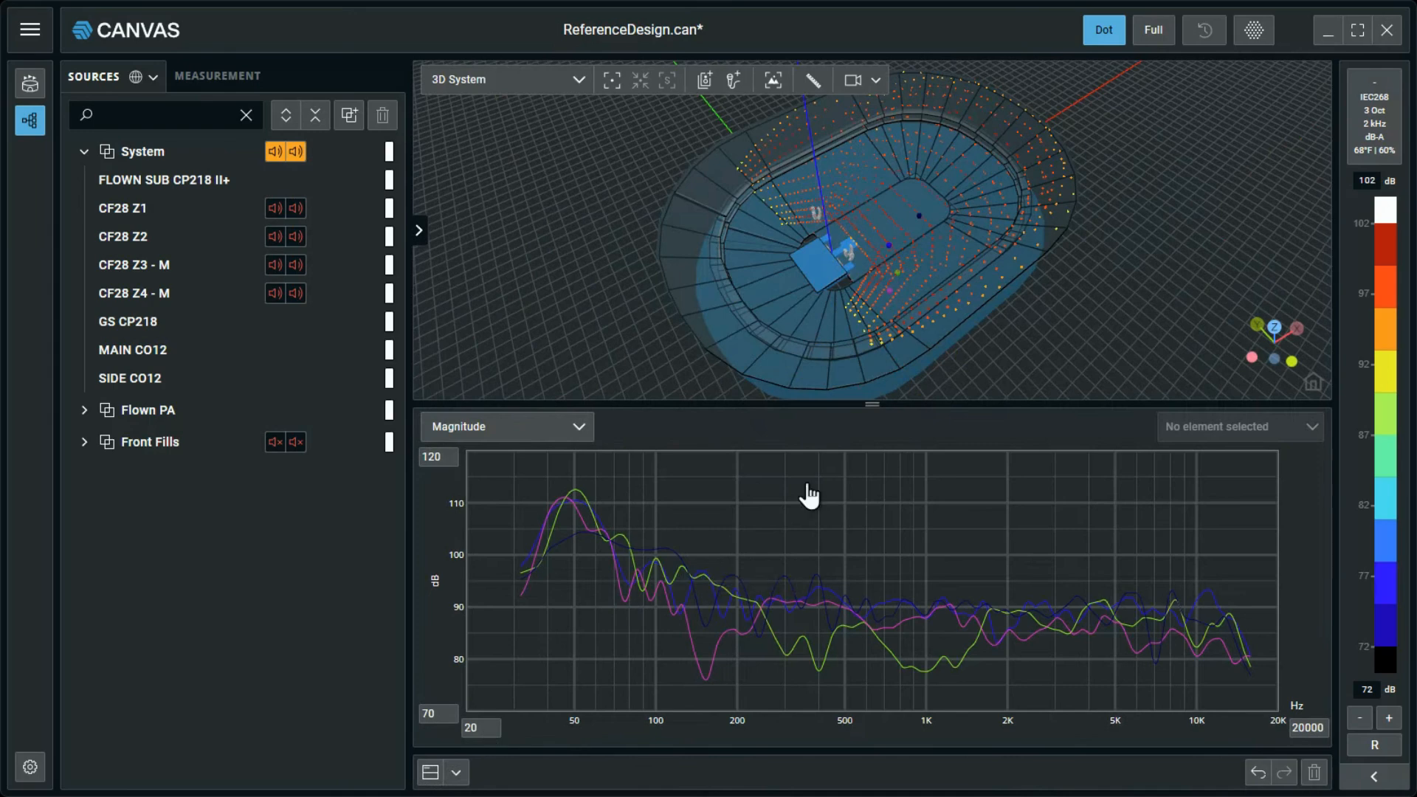
Orbit the 3D arena slightly, save the current view under its default name, and check its entry among the saved views.
middle_drag(802, 342, 744, 373)
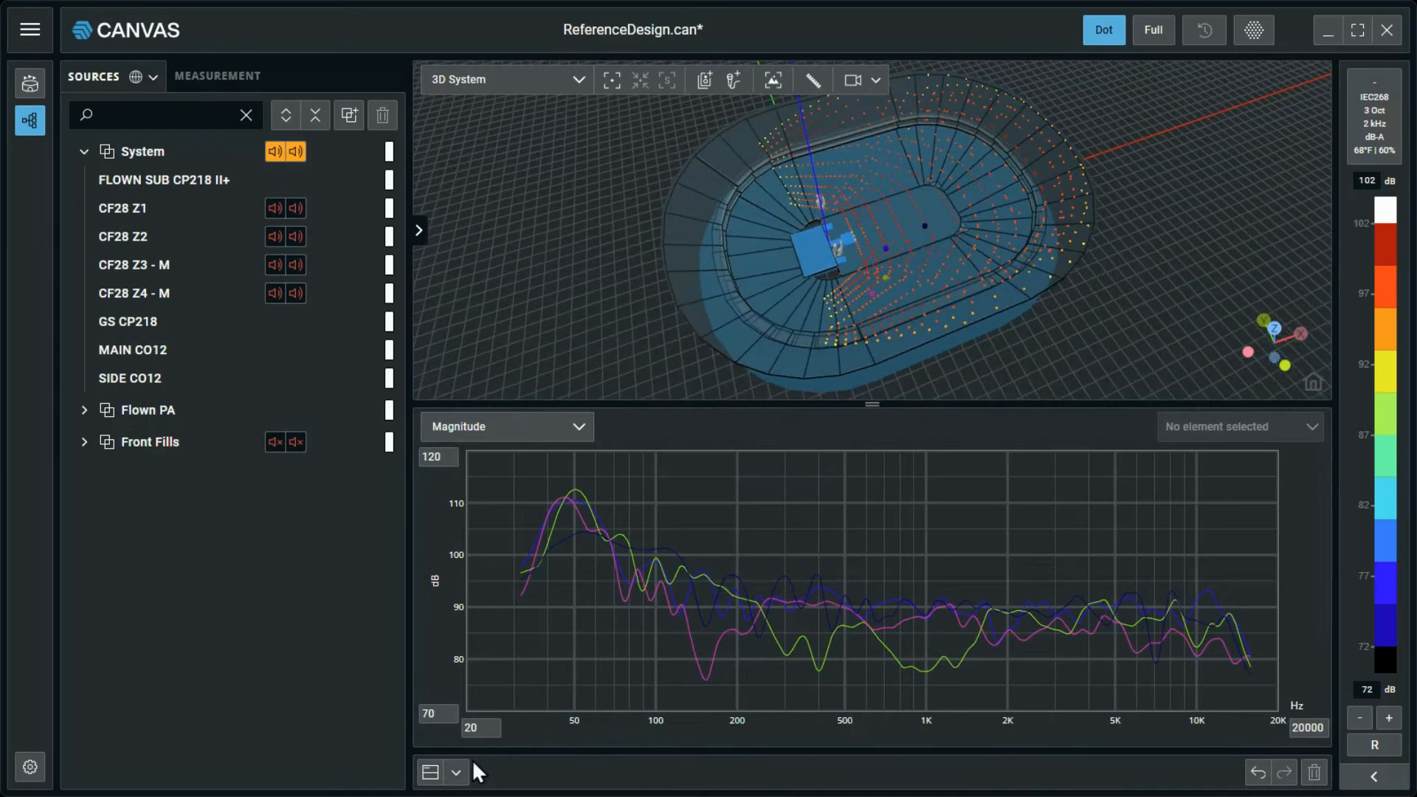
click(456, 773)
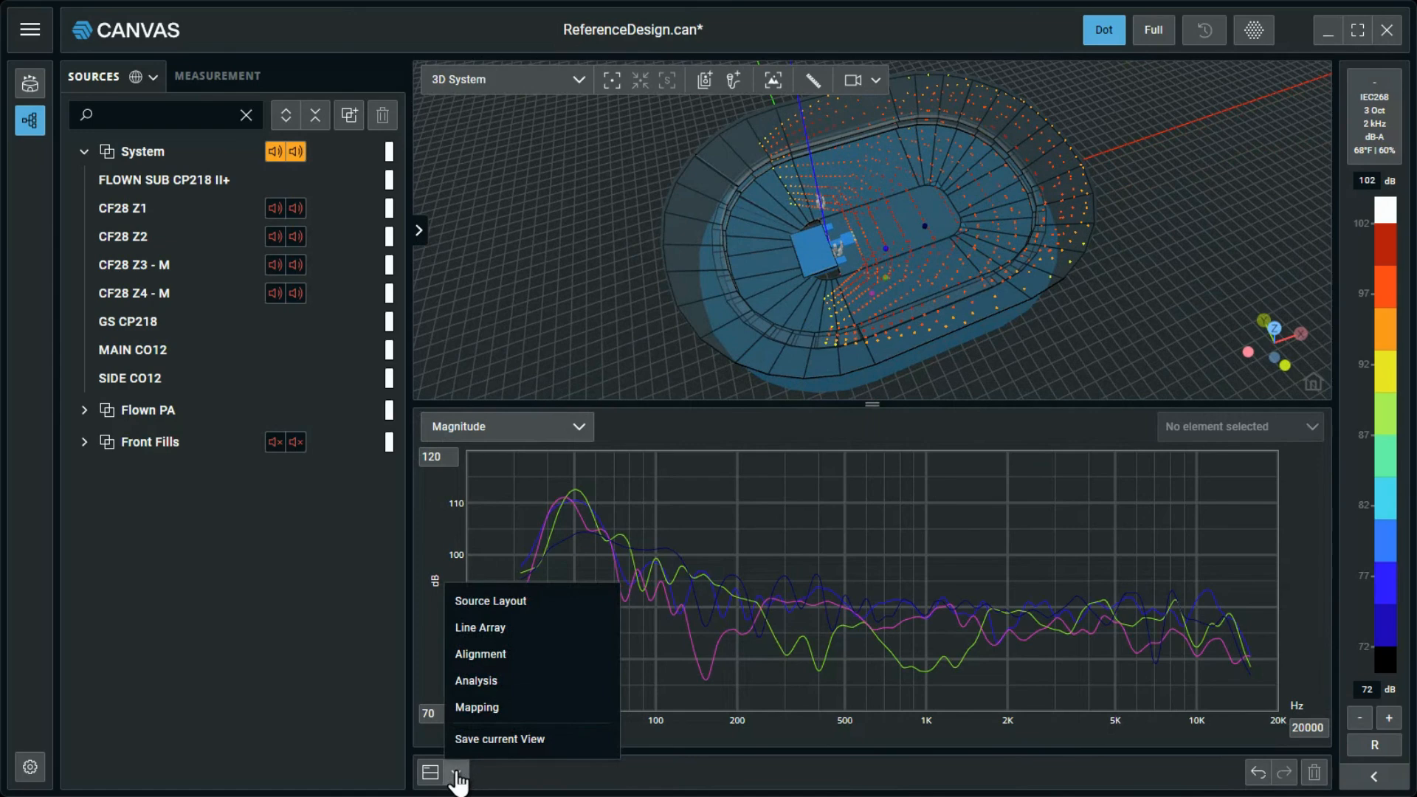
click(492, 741)
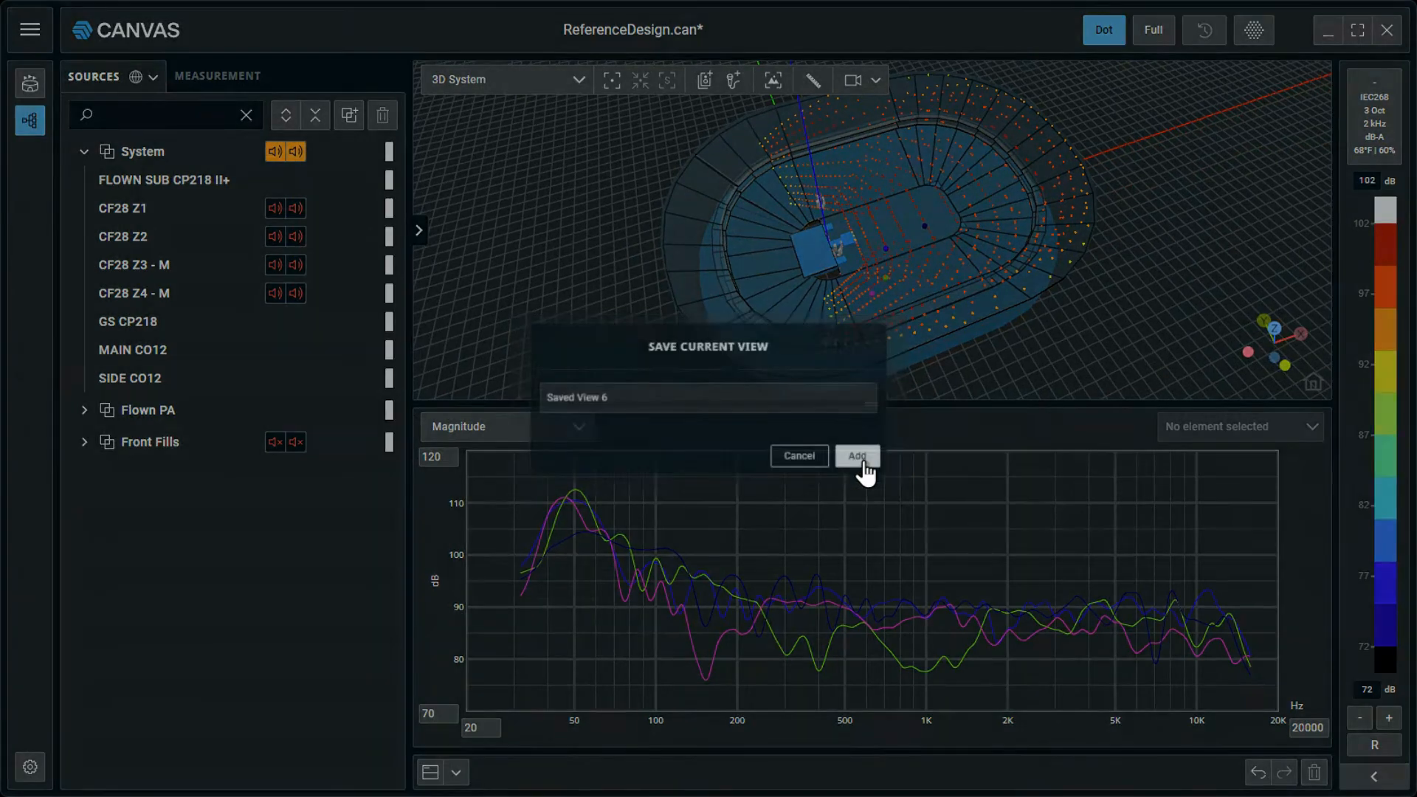
click(871, 463)
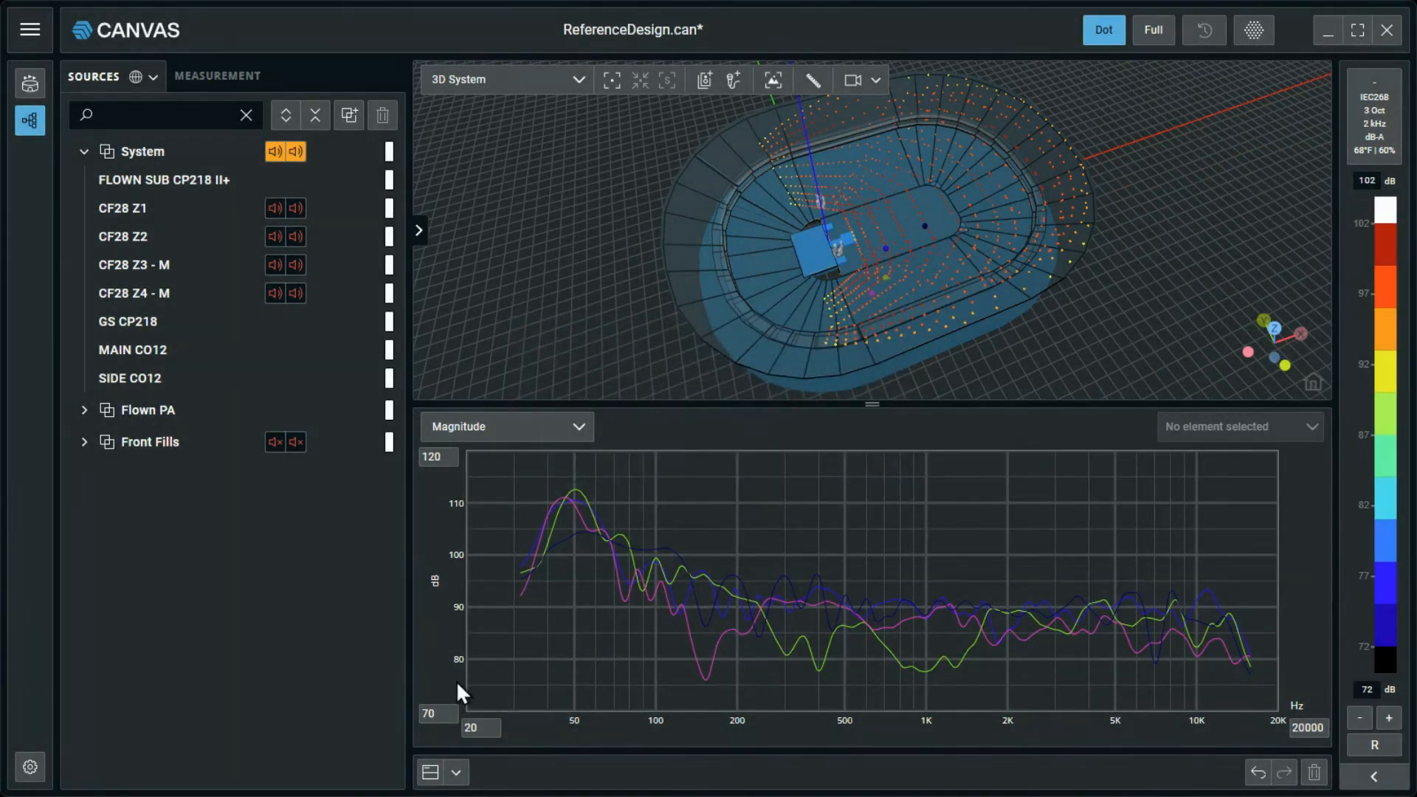
click(457, 773)
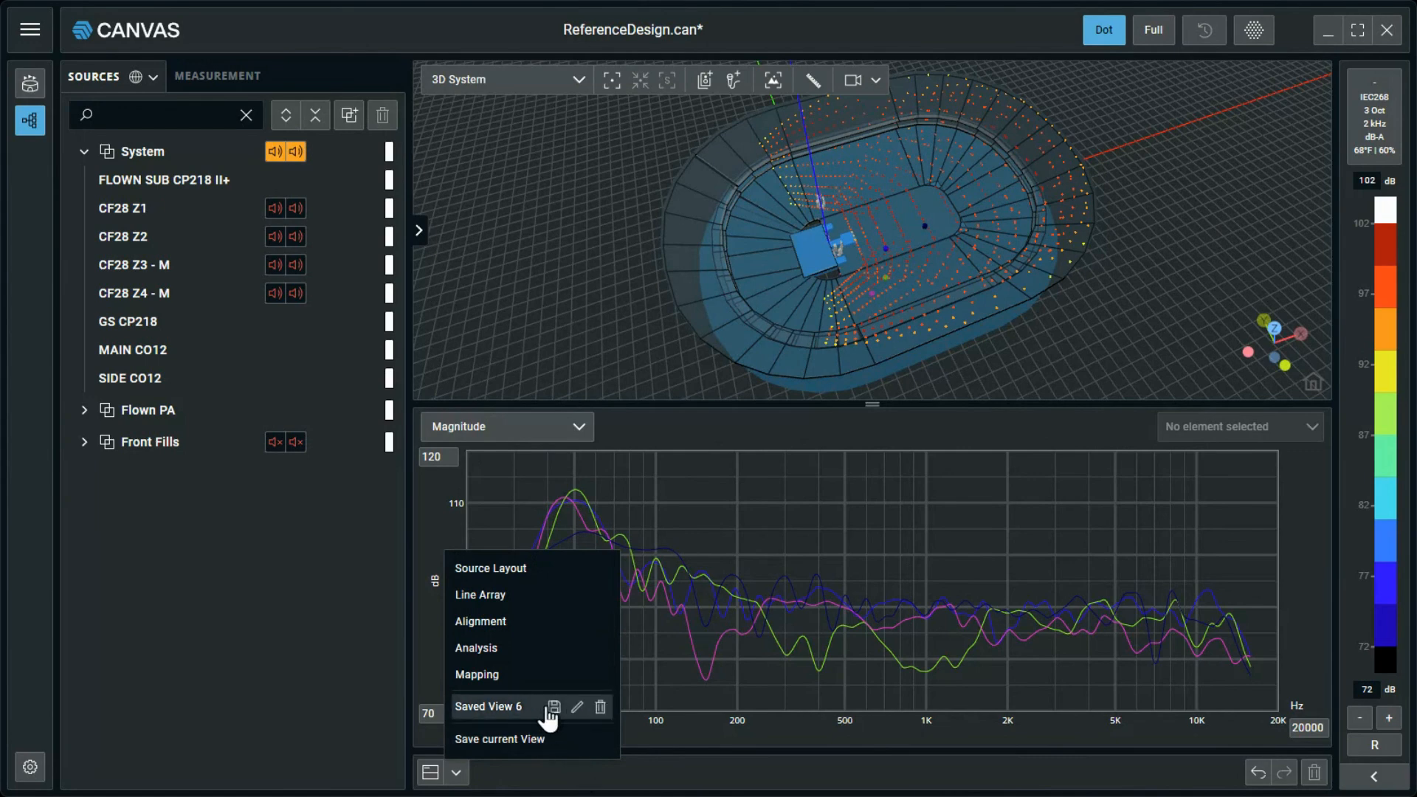
click(711, 789)
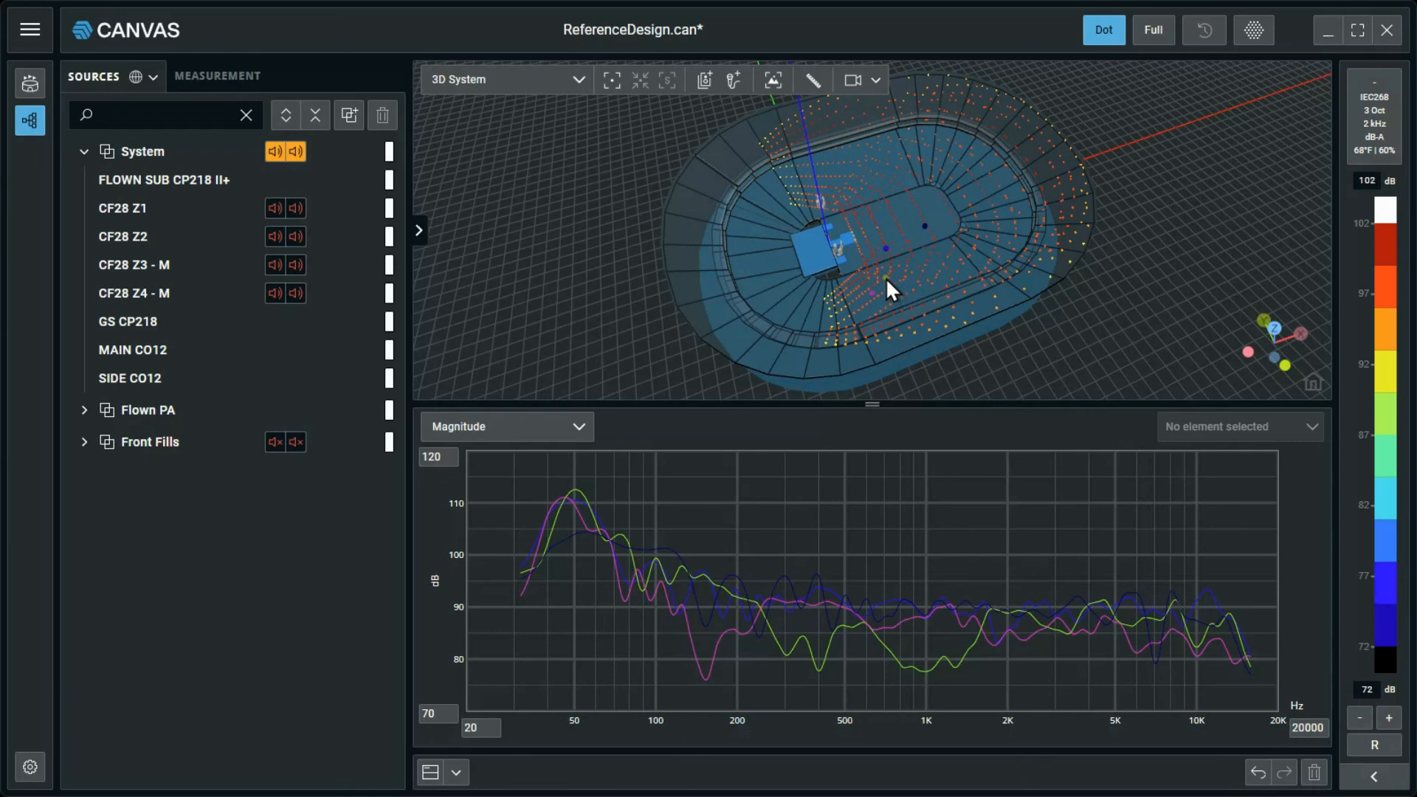
Highlight the magnitude curves of measurement points MP1, MP2 and MP3 in turn by selecting each point.
click(218, 80)
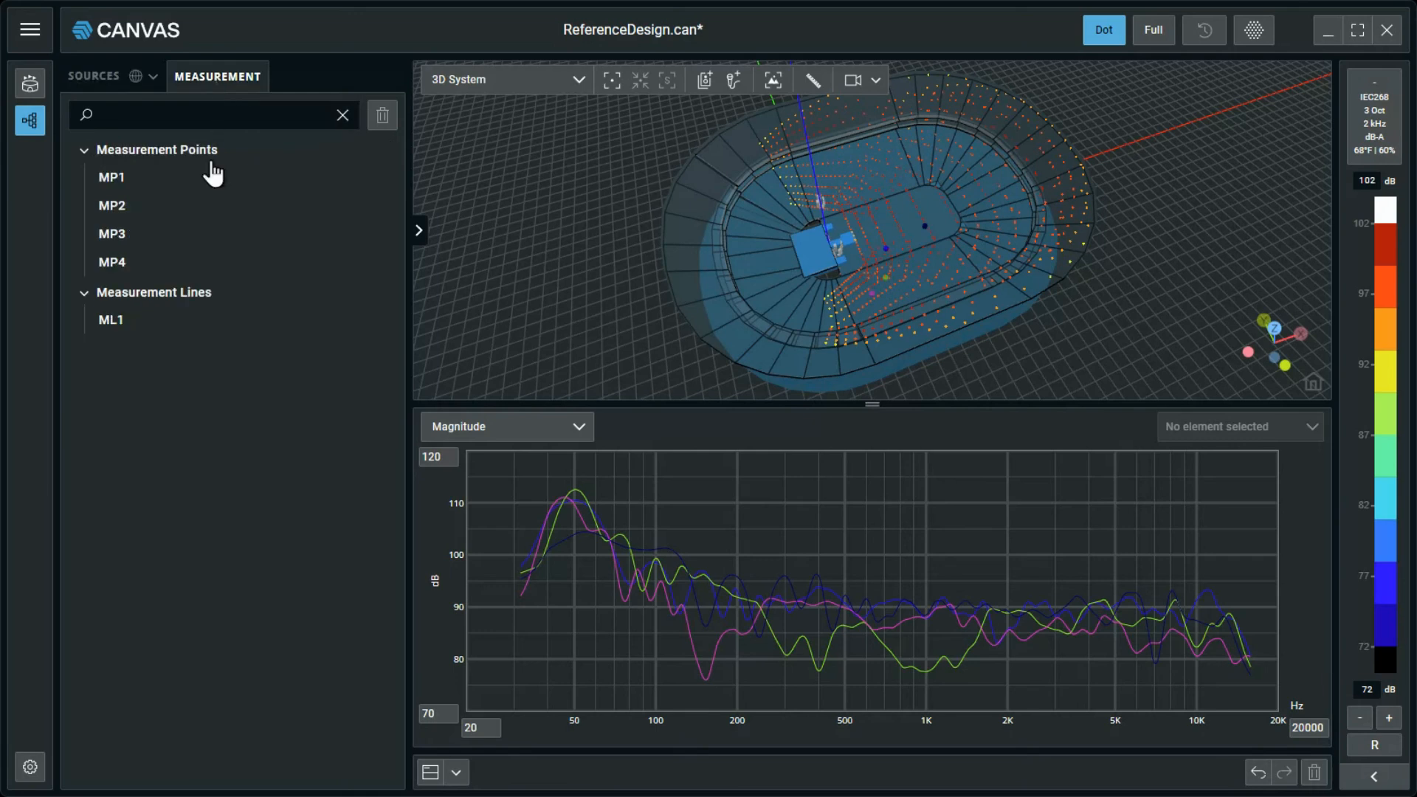
click(220, 189)
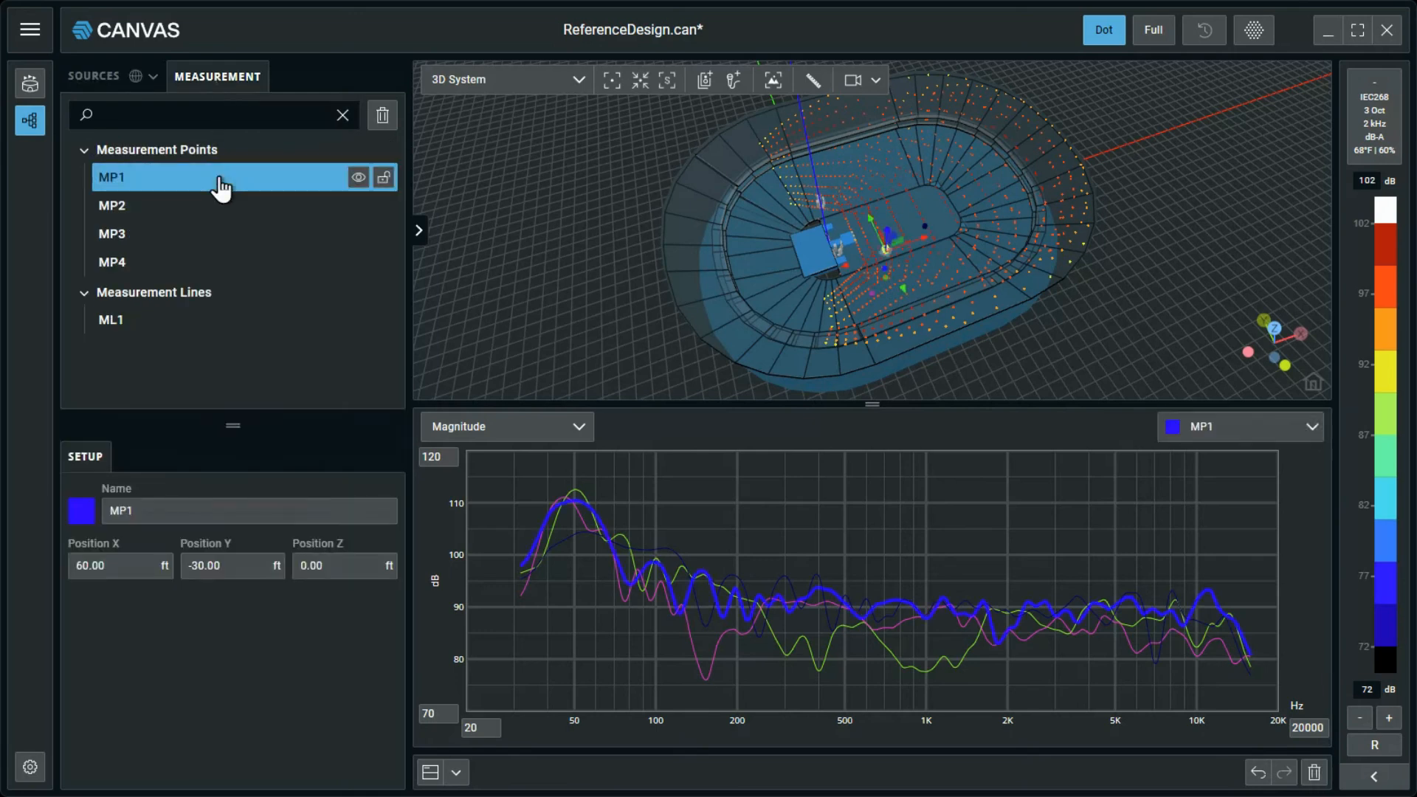
click(522, 196)
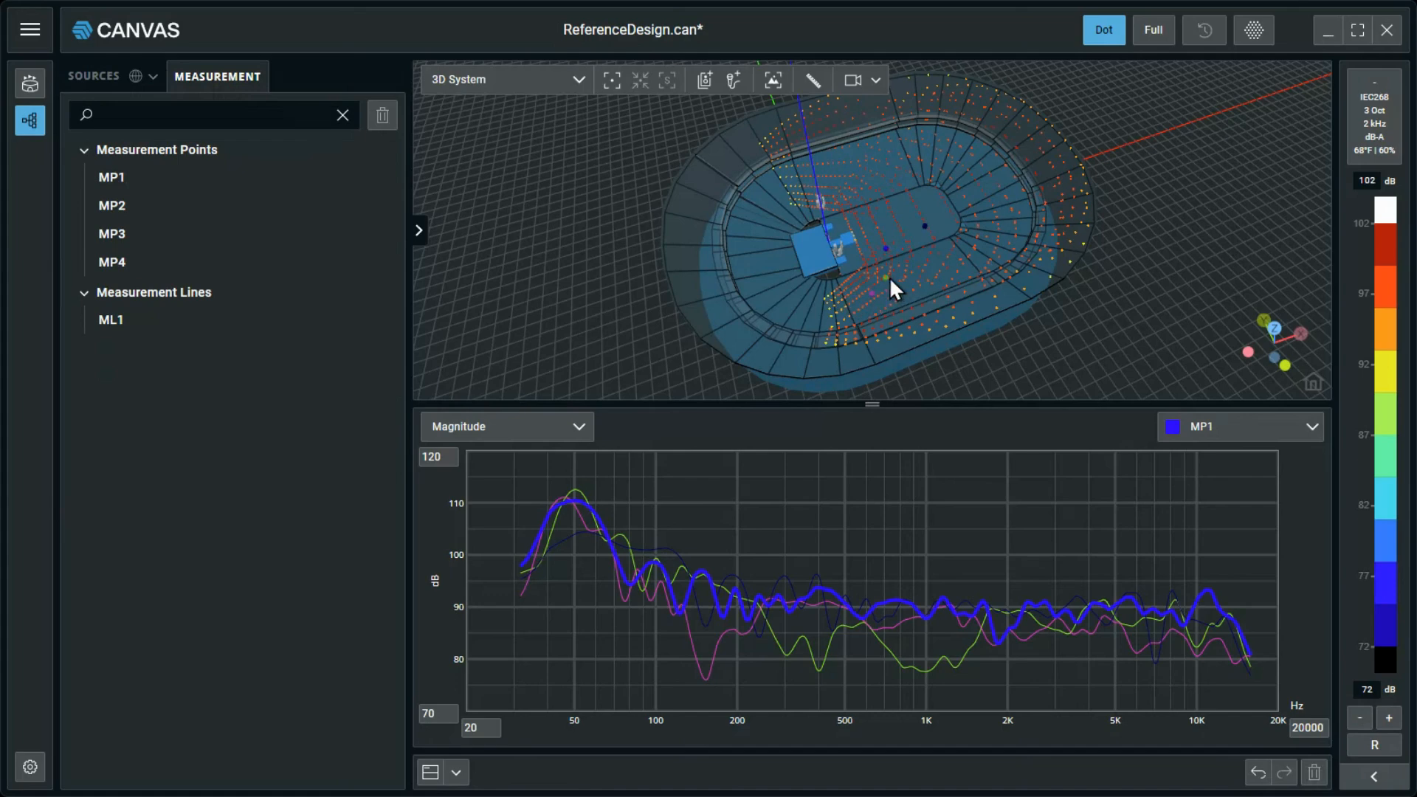
scroll(885, 277, up, 5)
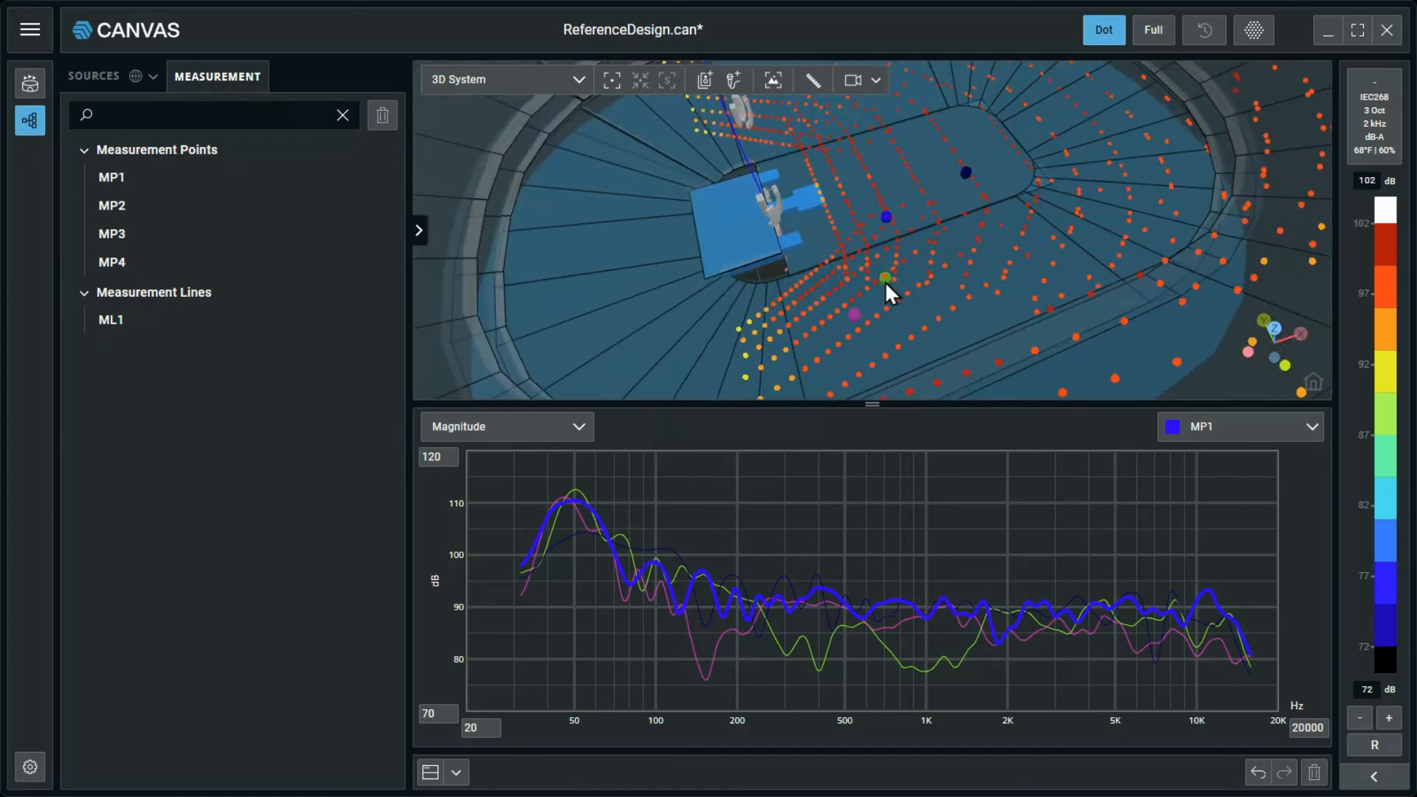
click(884, 279)
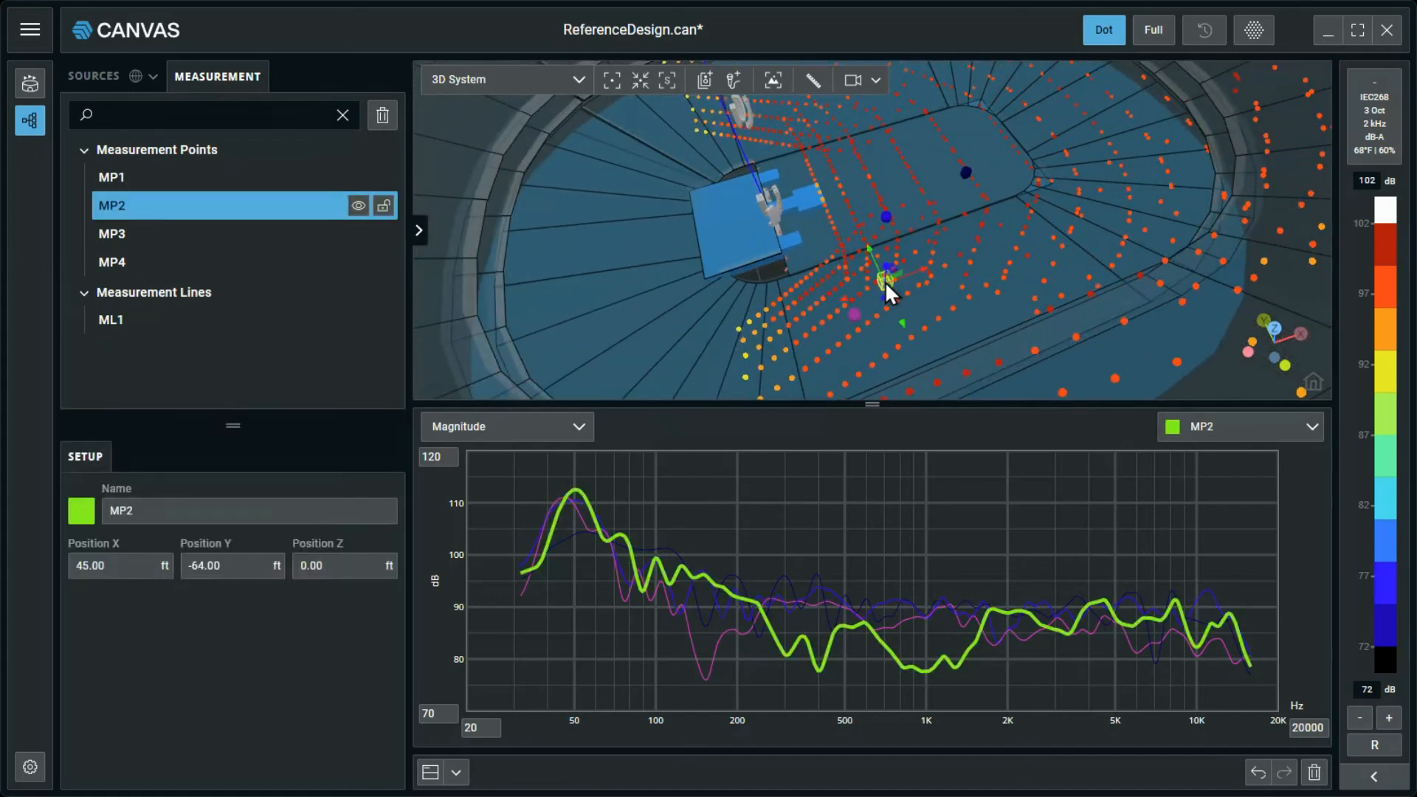
click(247, 236)
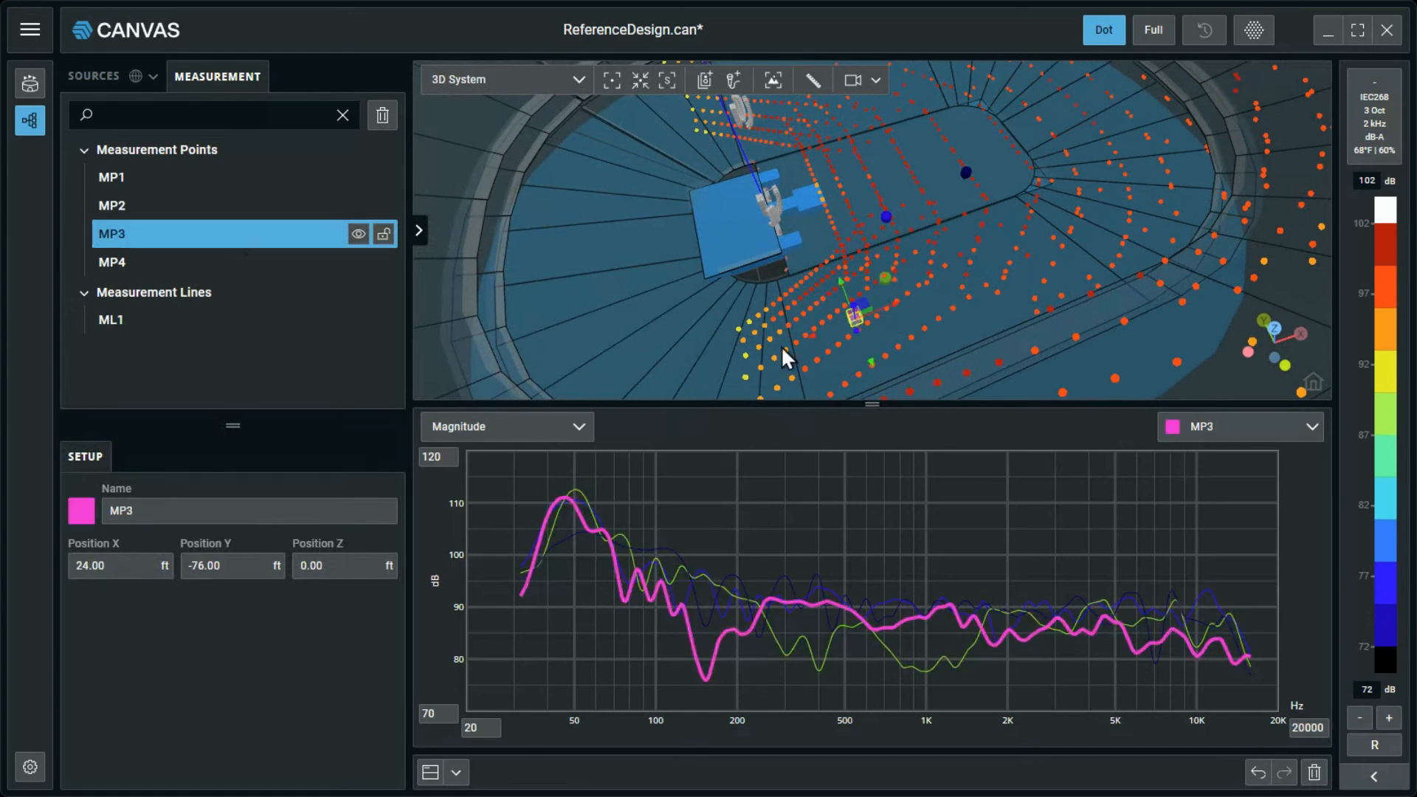
Use the Magnitude chart's own measurement point selector to highlight MP1 and MP4 in turn.
click(1240, 437)
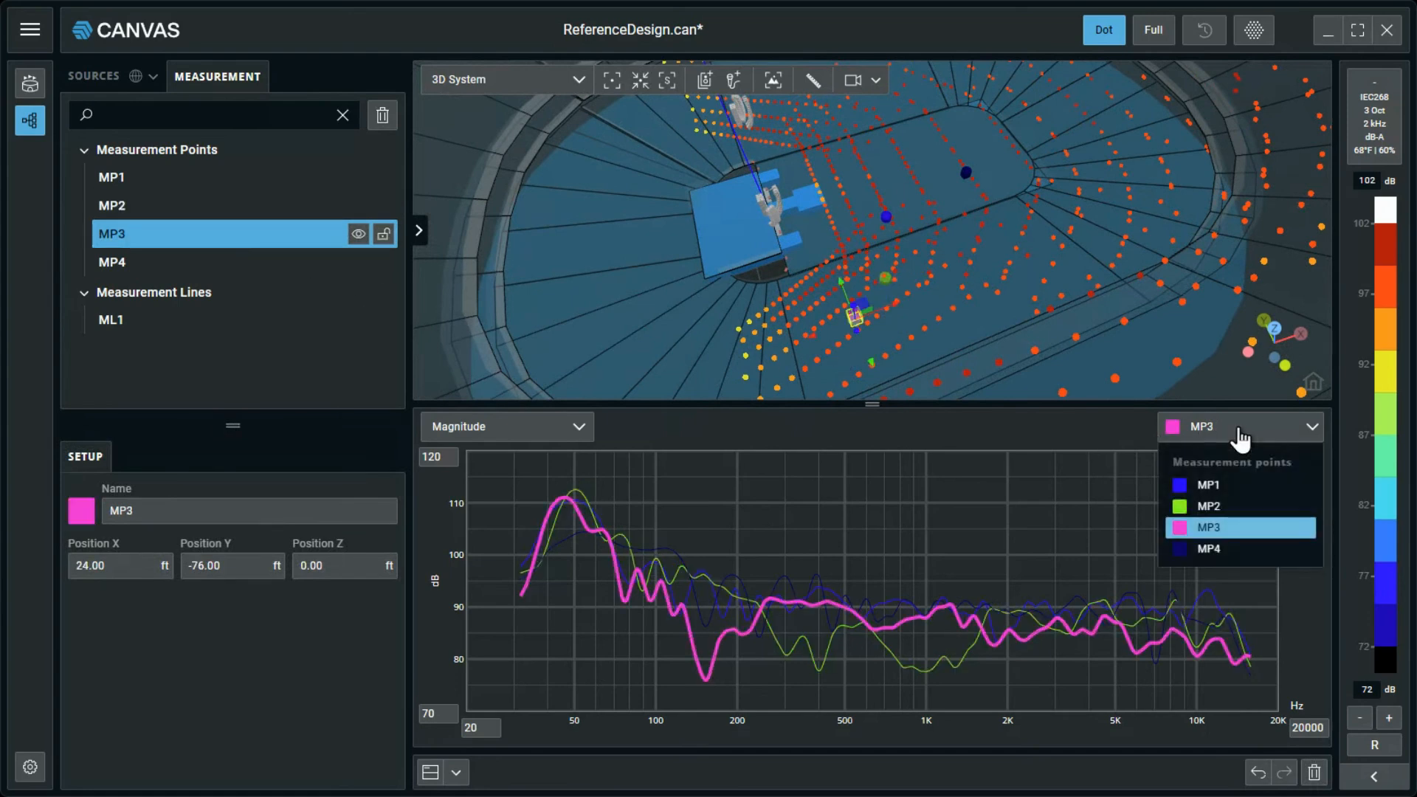
click(1245, 486)
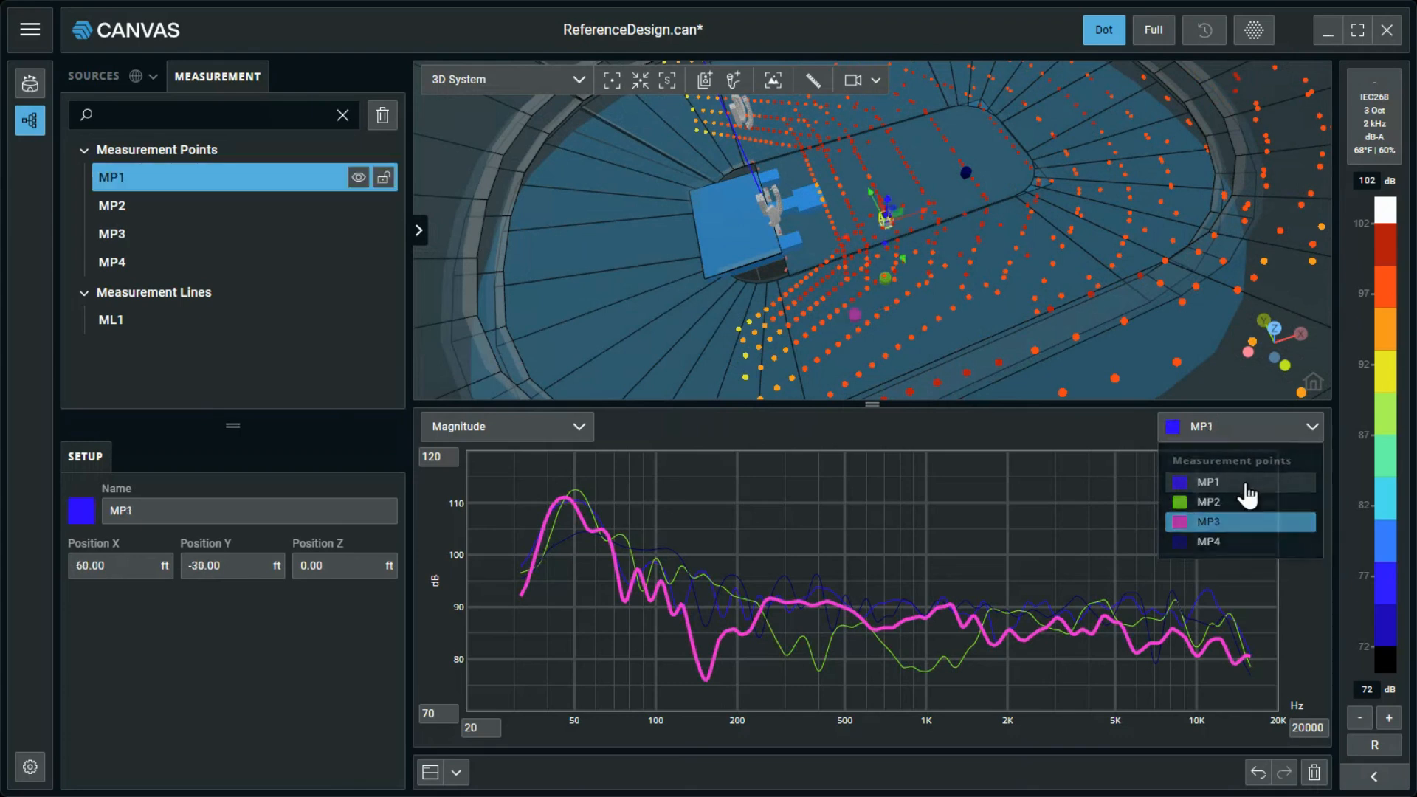
click(1247, 434)
click(1249, 550)
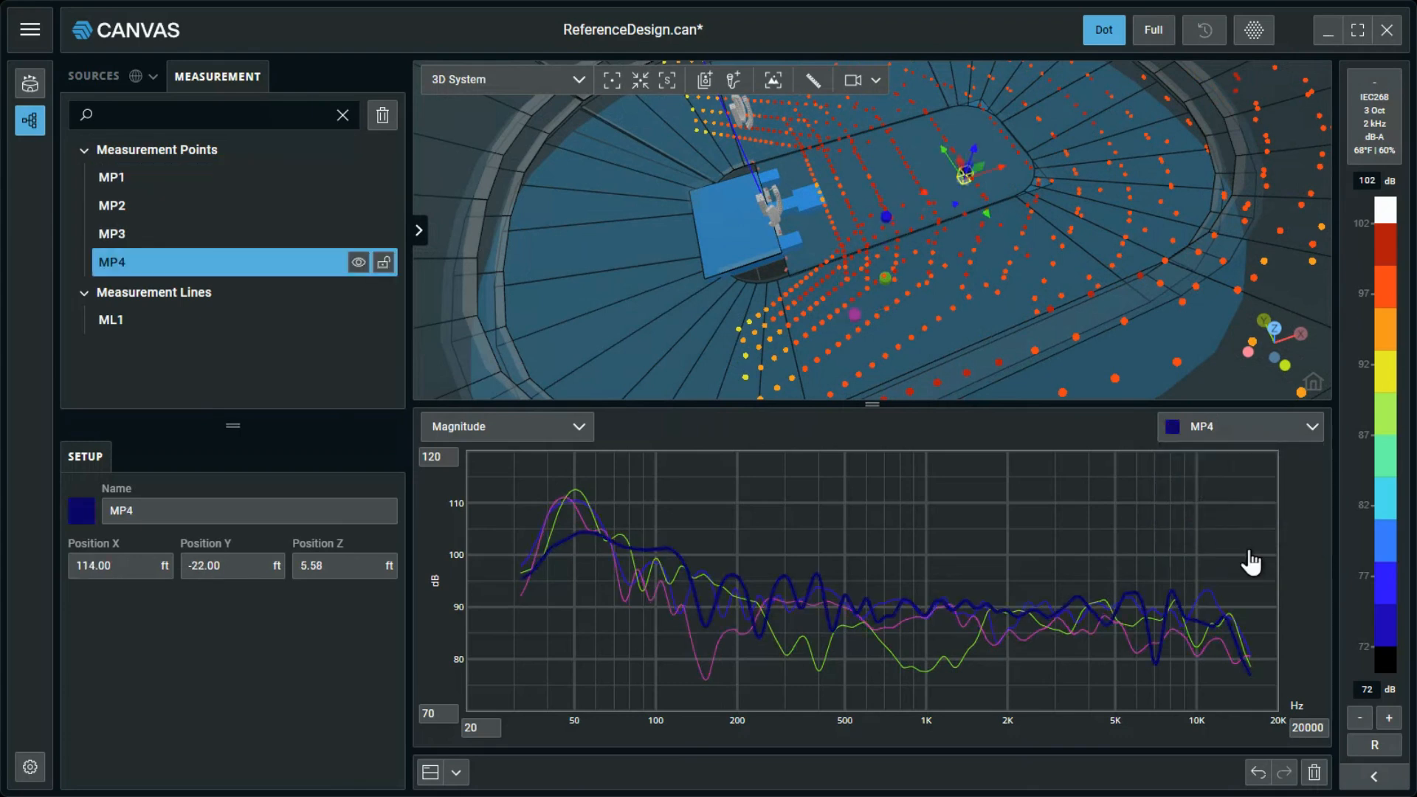
Change the lower chart to Magnitude / Distance and the upper 3D view to a closer Top View of the arena.
click(567, 435)
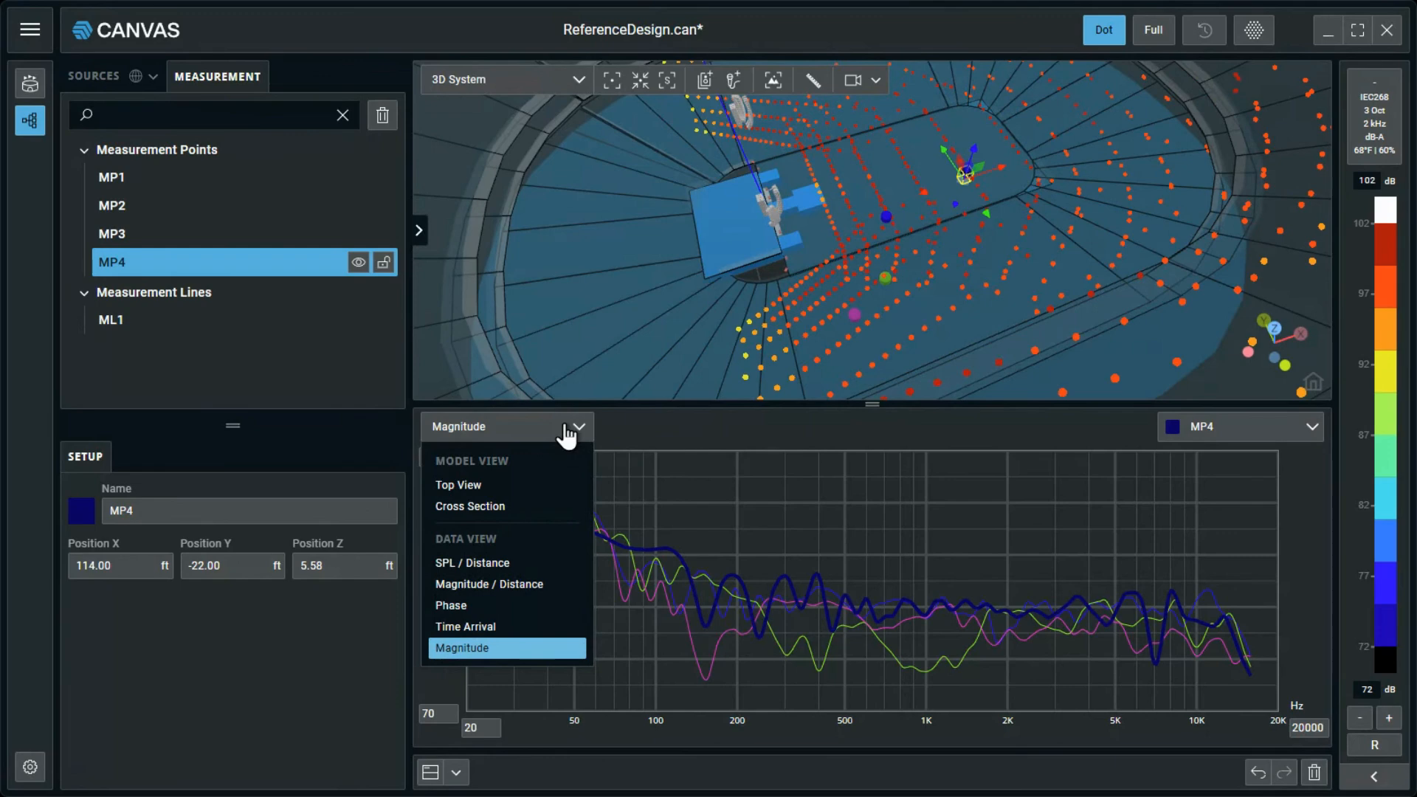
click(545, 587)
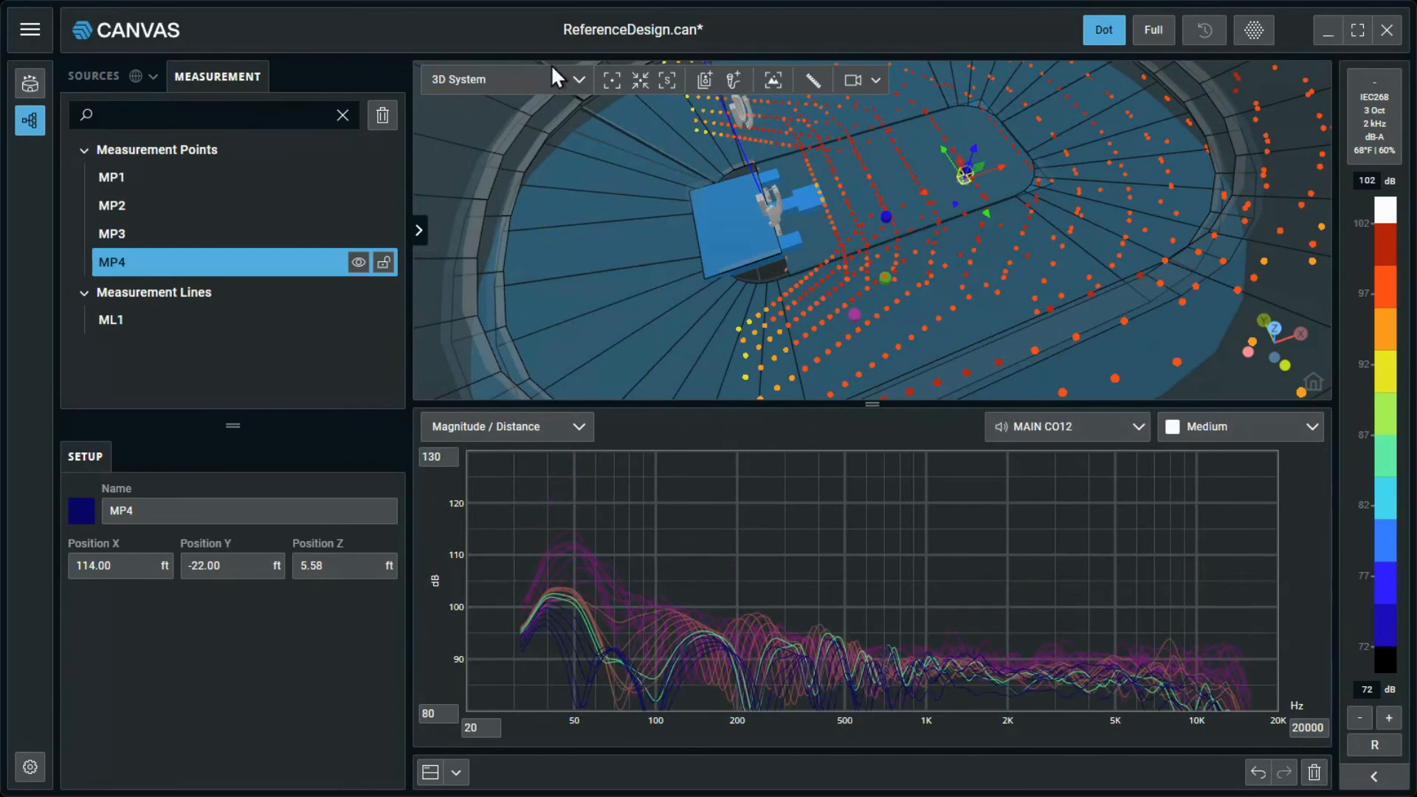
click(553, 84)
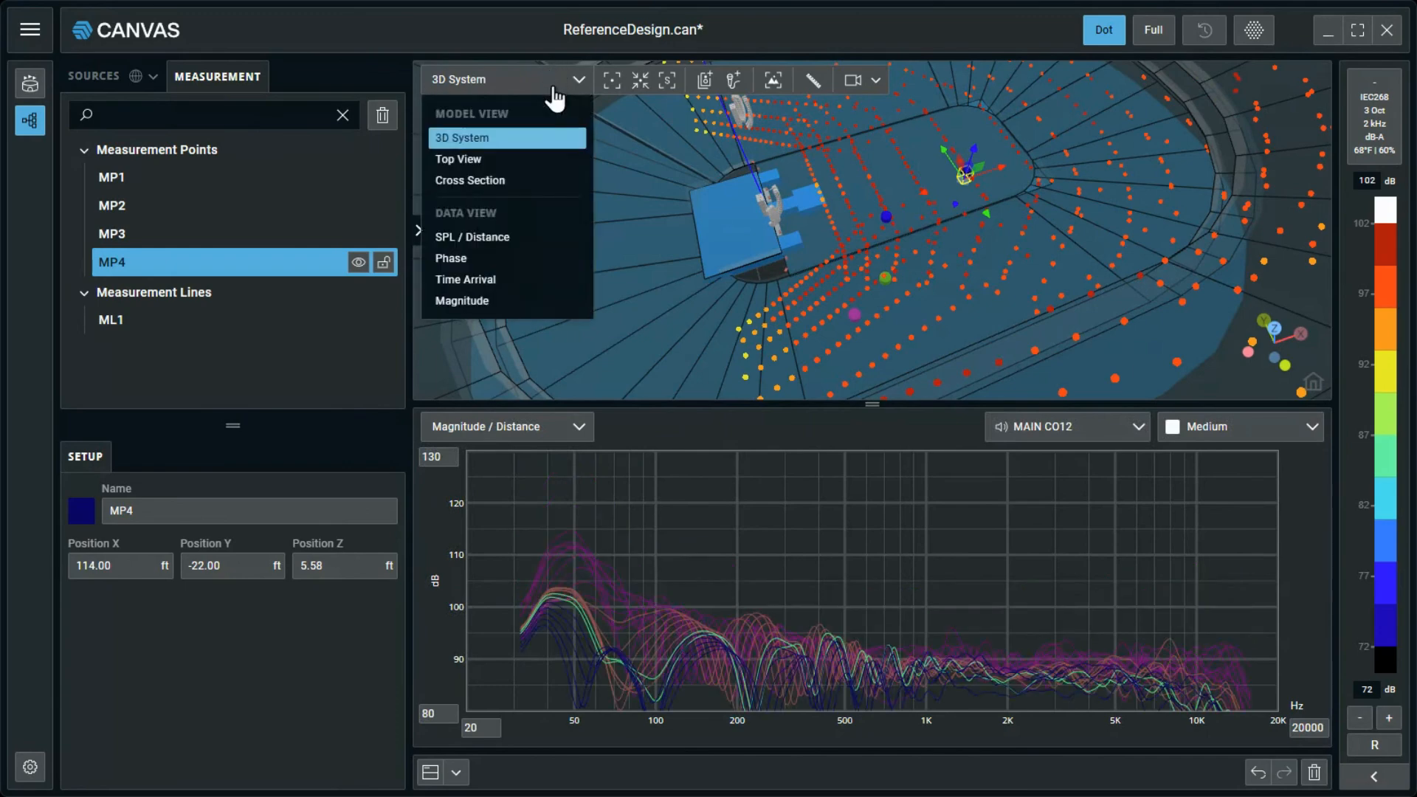
click(558, 160)
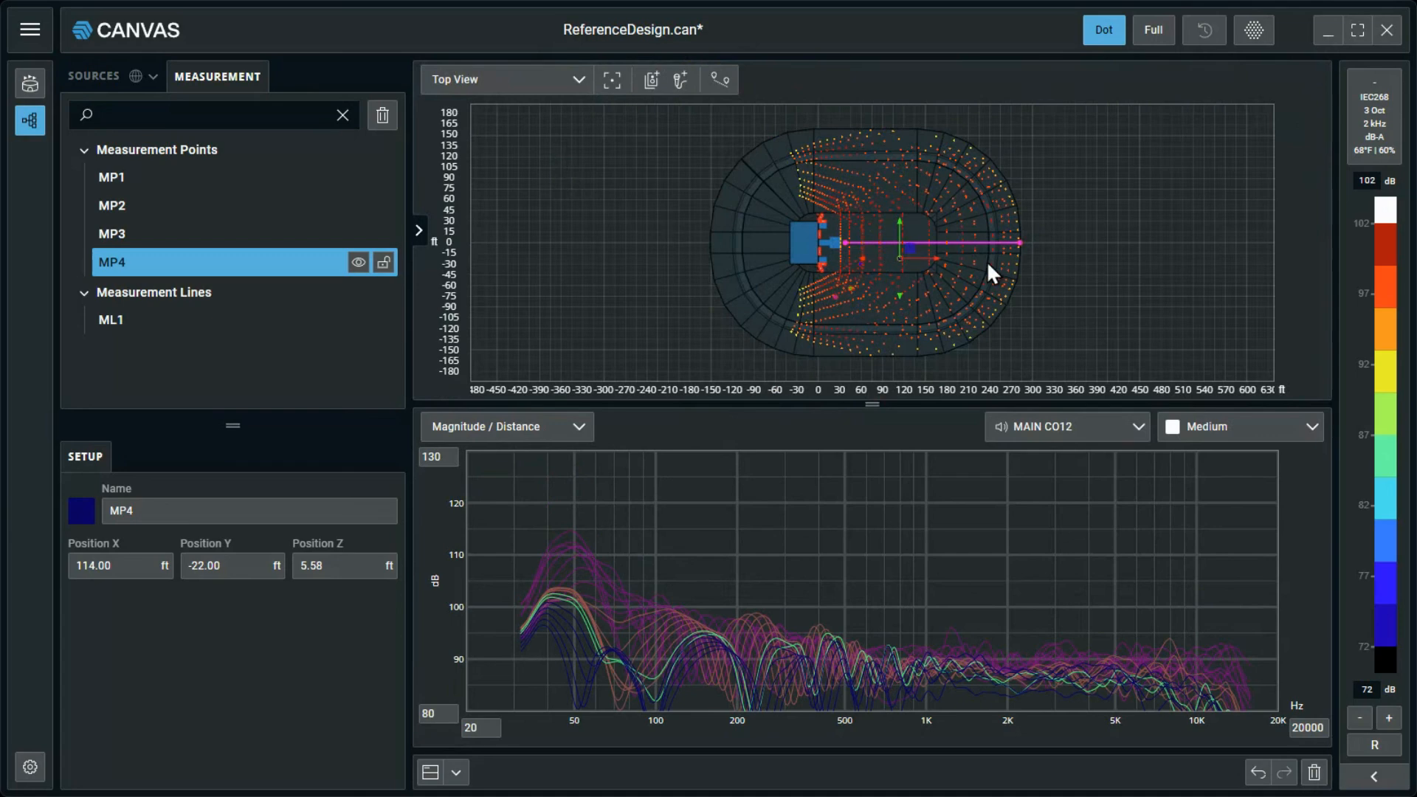
scroll(988, 264, up, 3)
scroll(986, 260, up, 1)
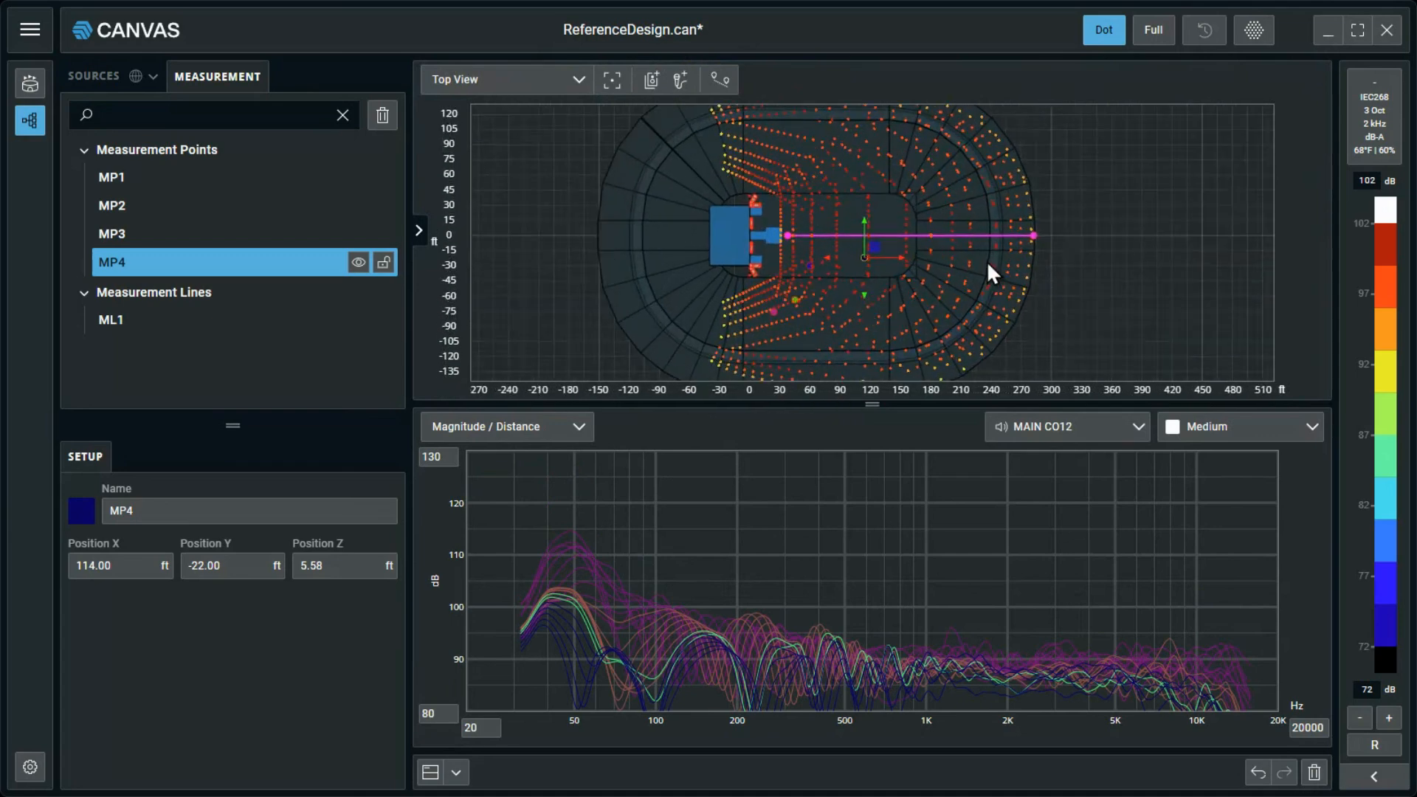
Show measurement line ML1 in the Magnitude / Distance chart and review the chart's resolution options, keeping Medium.
click(116, 323)
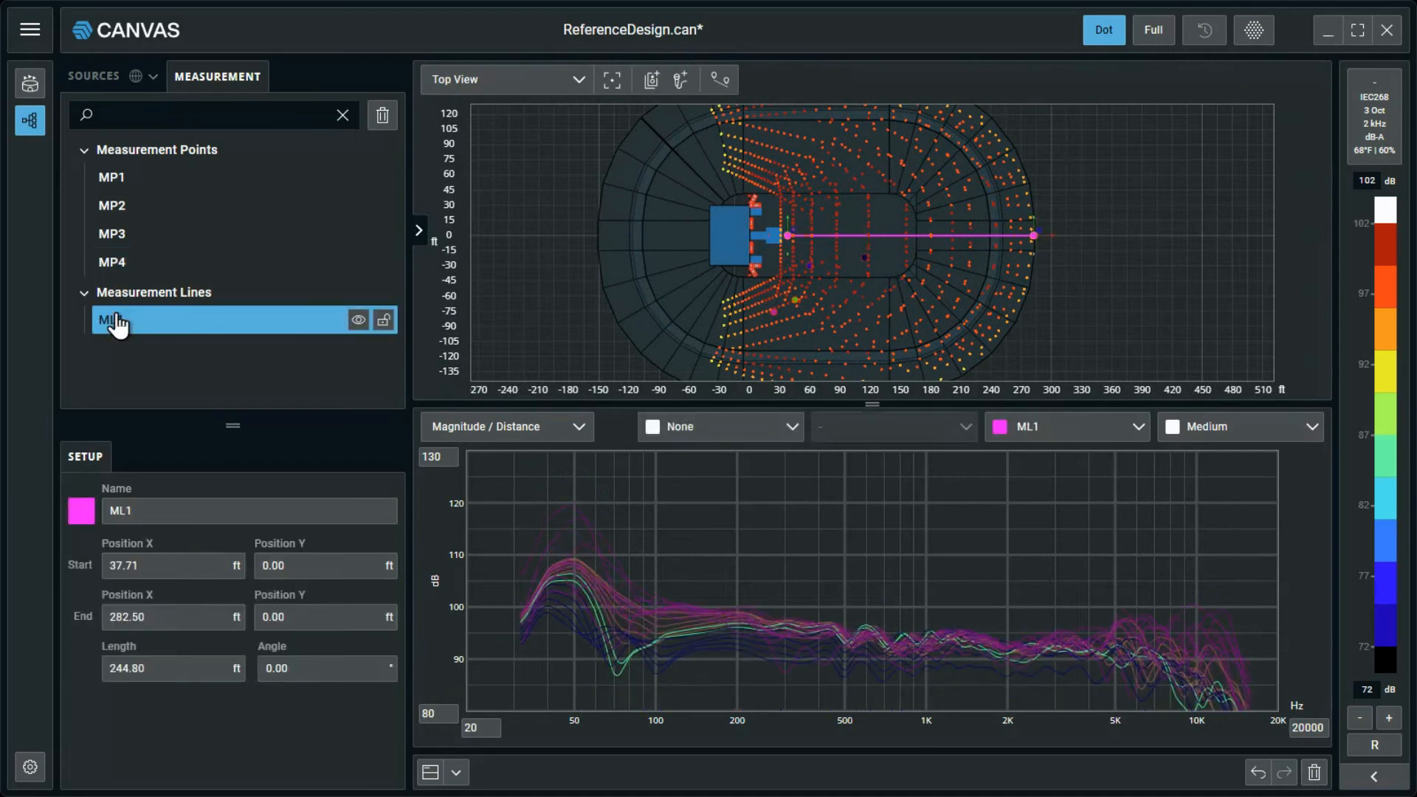
click(1086, 435)
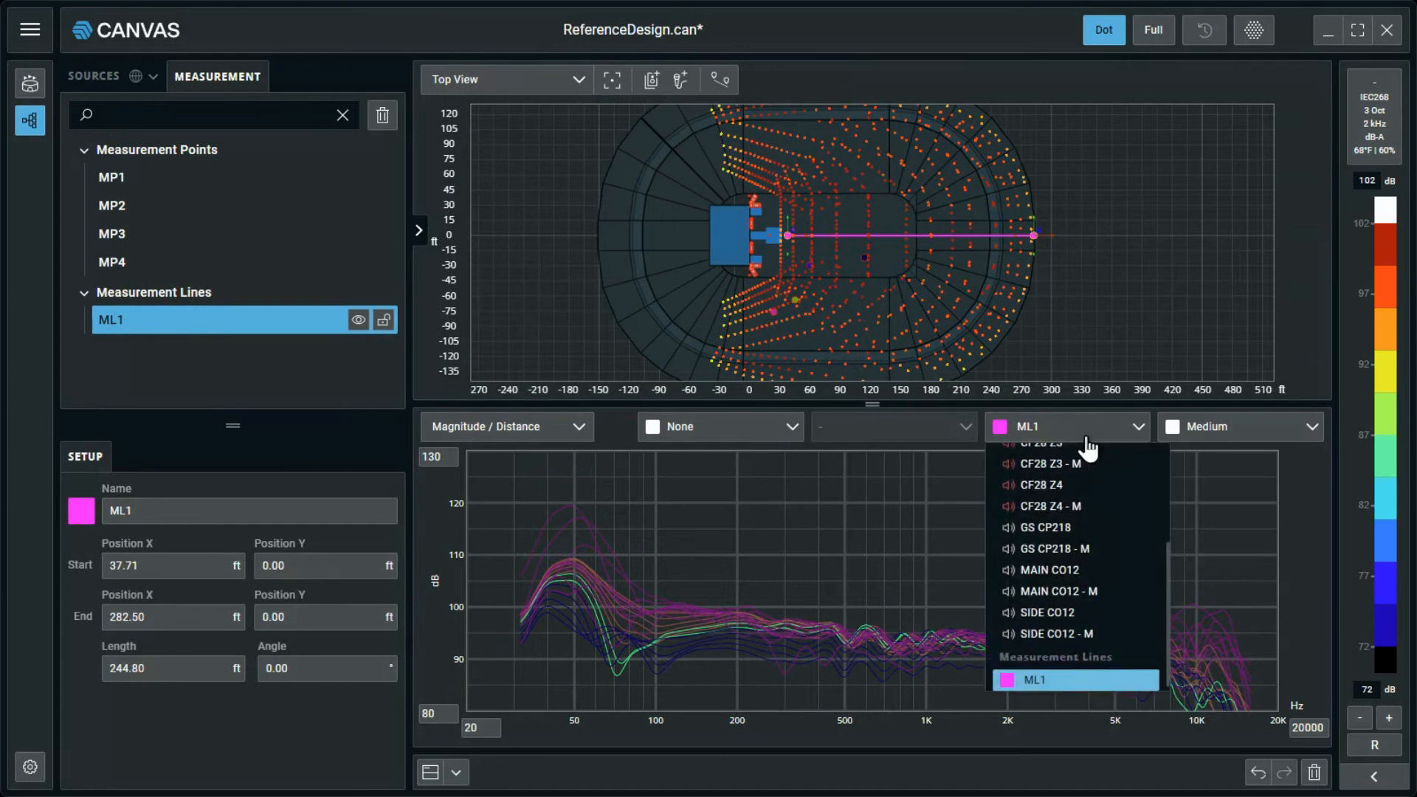
click(1076, 681)
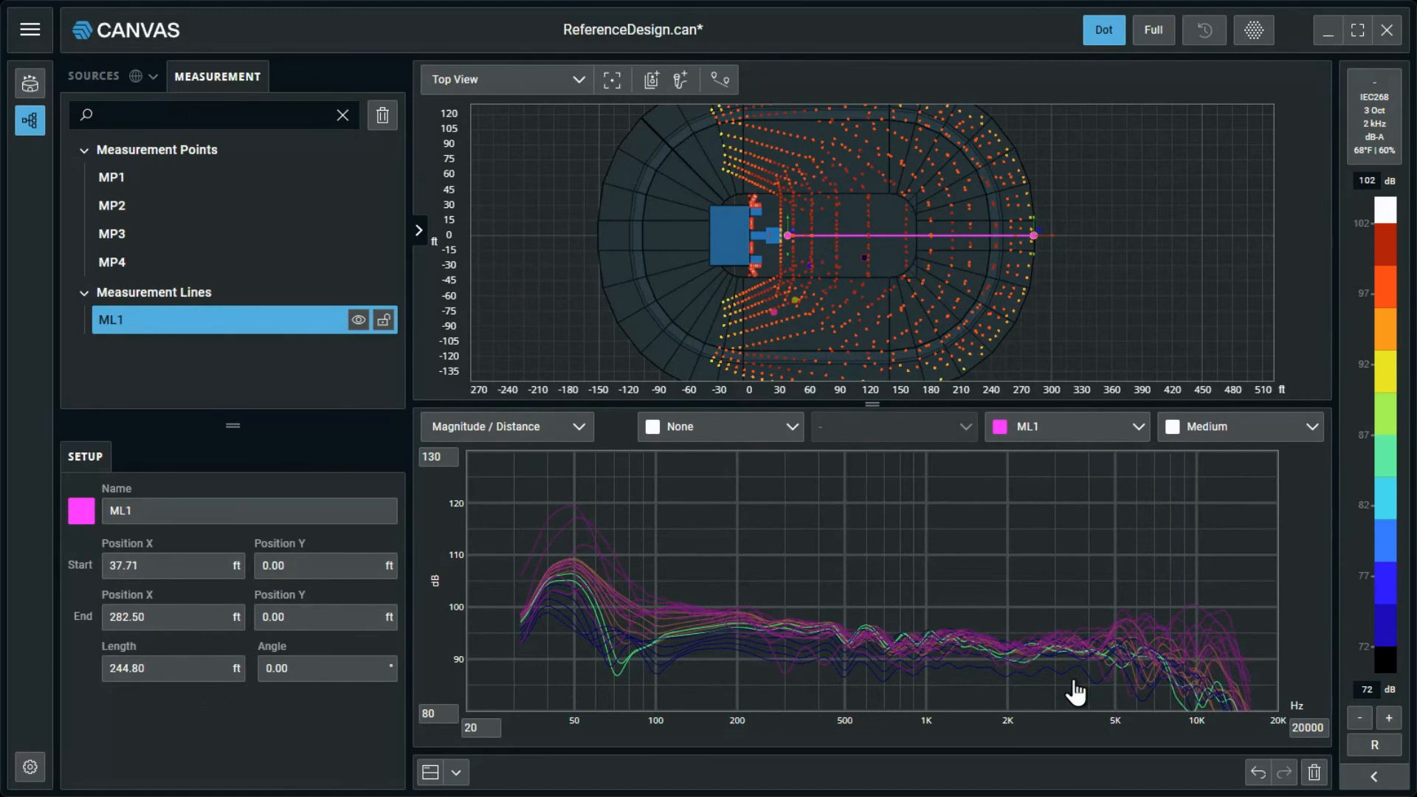
click(1246, 435)
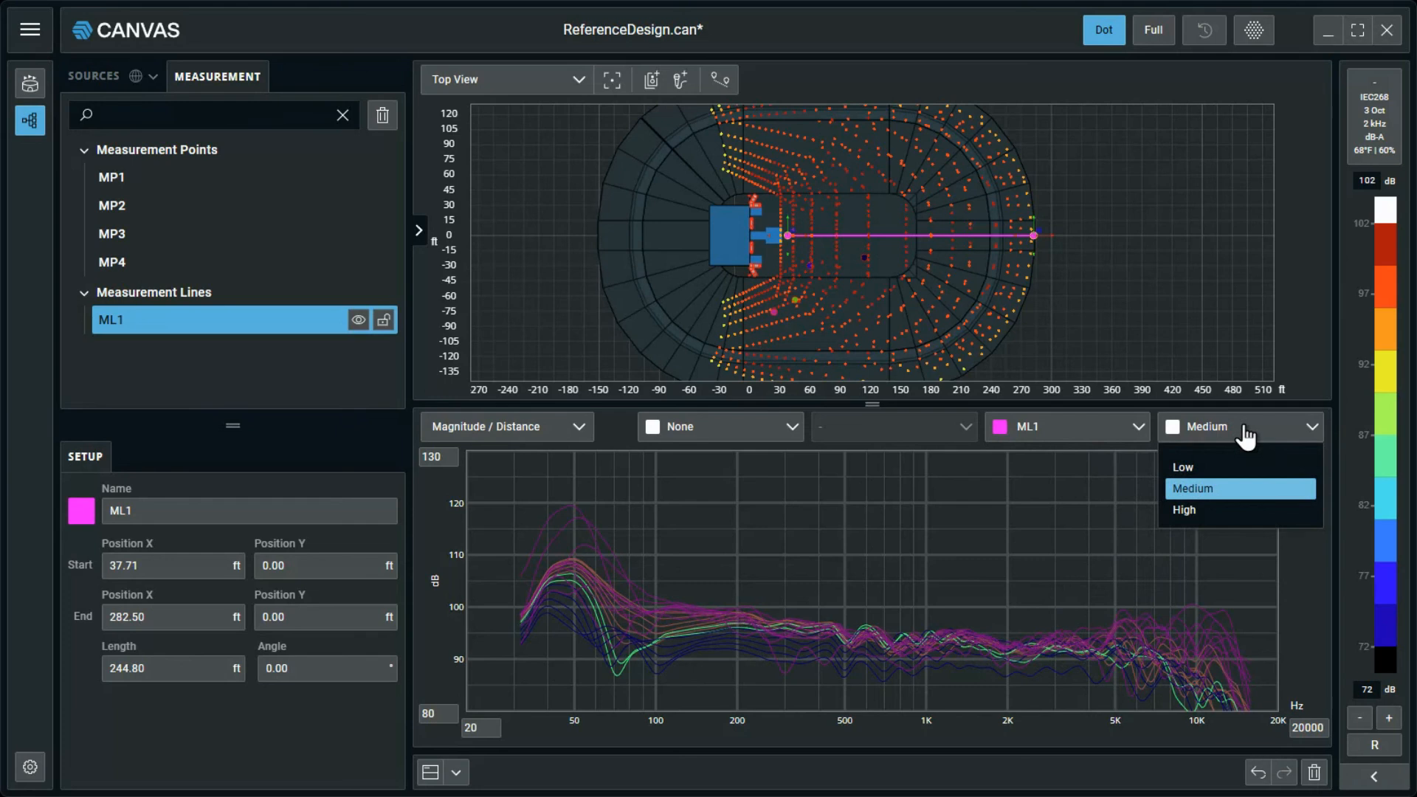
click(1245, 434)
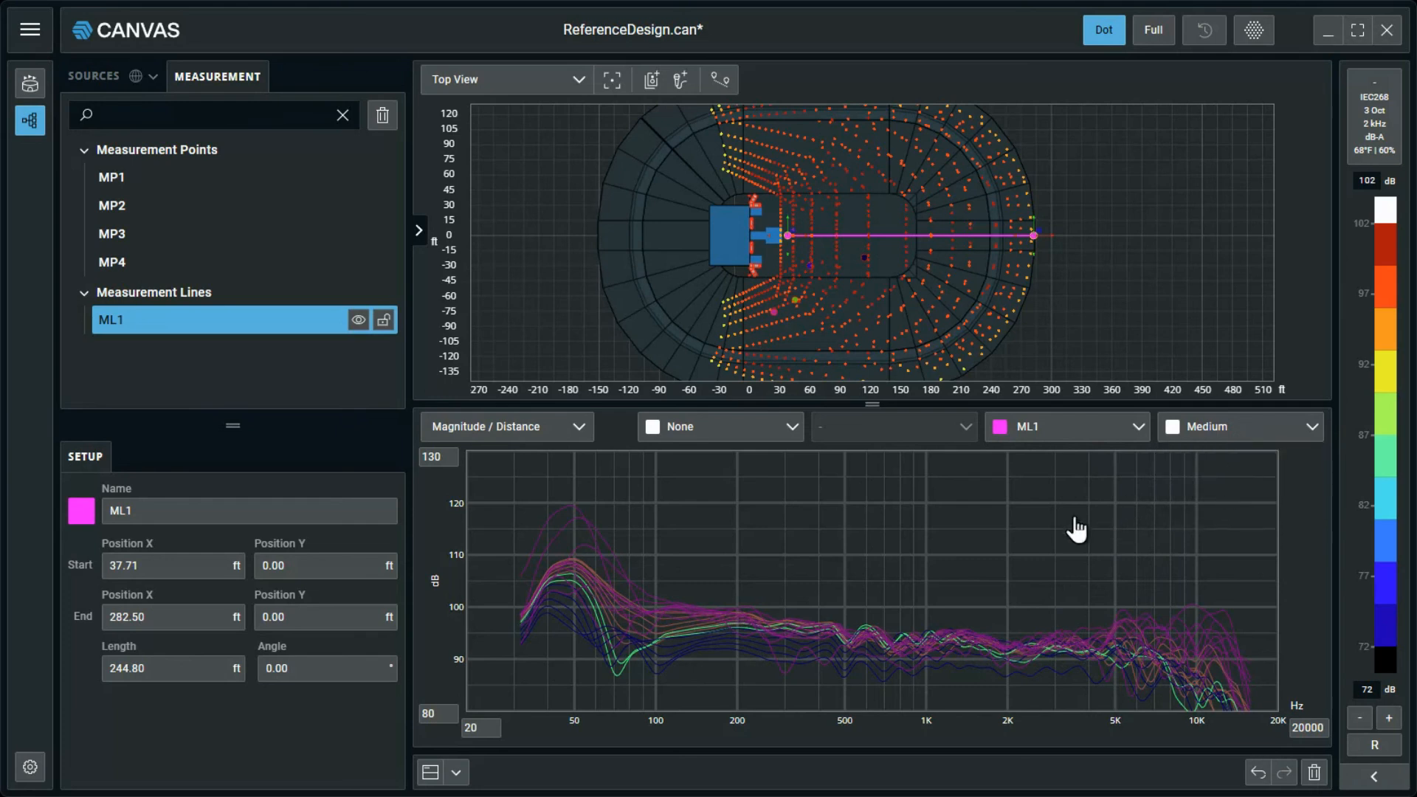